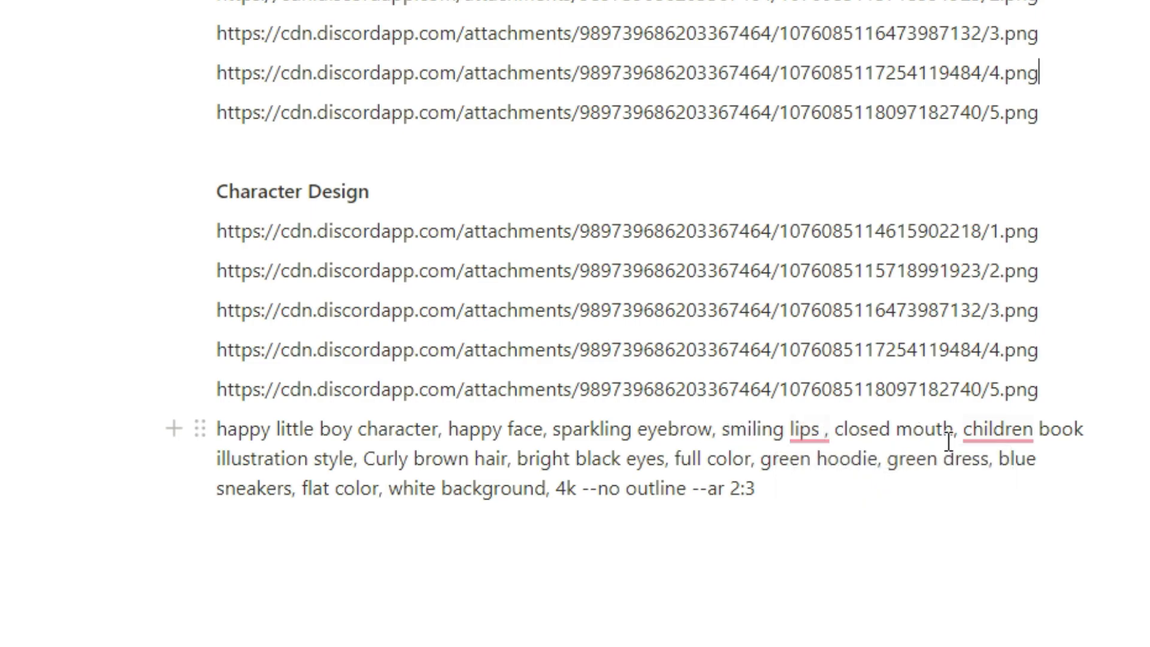
Copy the five reference image URLs and the happy little boy prompt under Character Design in the notes
scroll(988, 432, "down", 2)
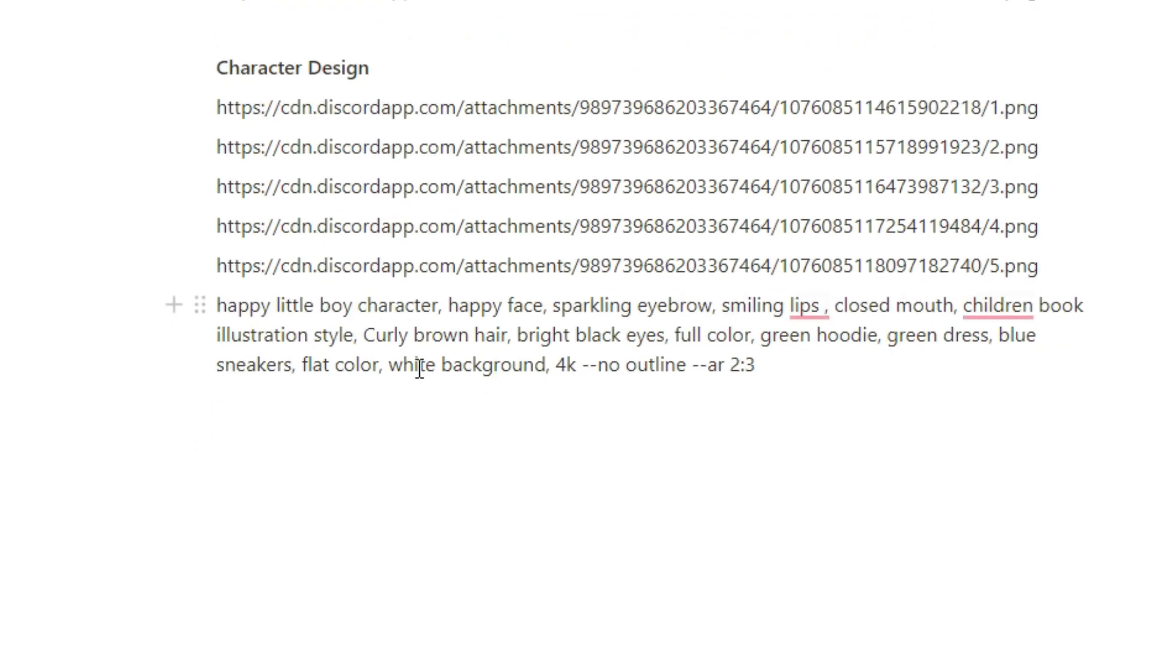
left_click_drag(755, 365, 203, 108)
key("ctrl+c")
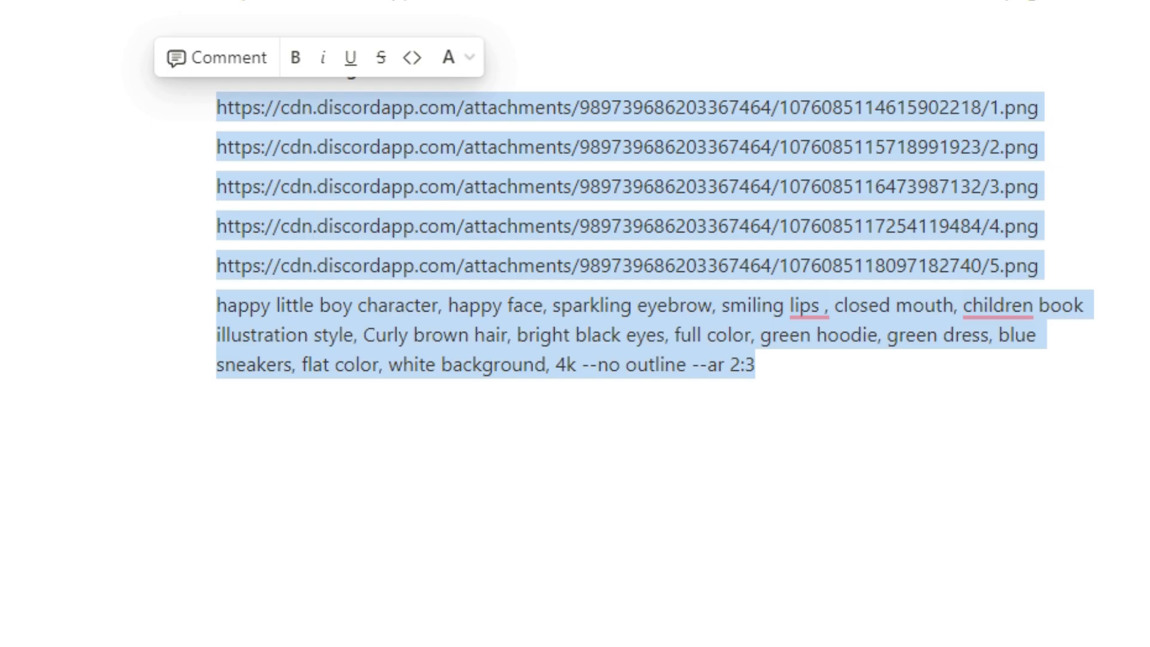
Switch to Discord and submit the copied image URLs and boy character prompt to Midjourney with /imagine in newbies-141
mouse_move(345, 630)
left_click(353, 590)
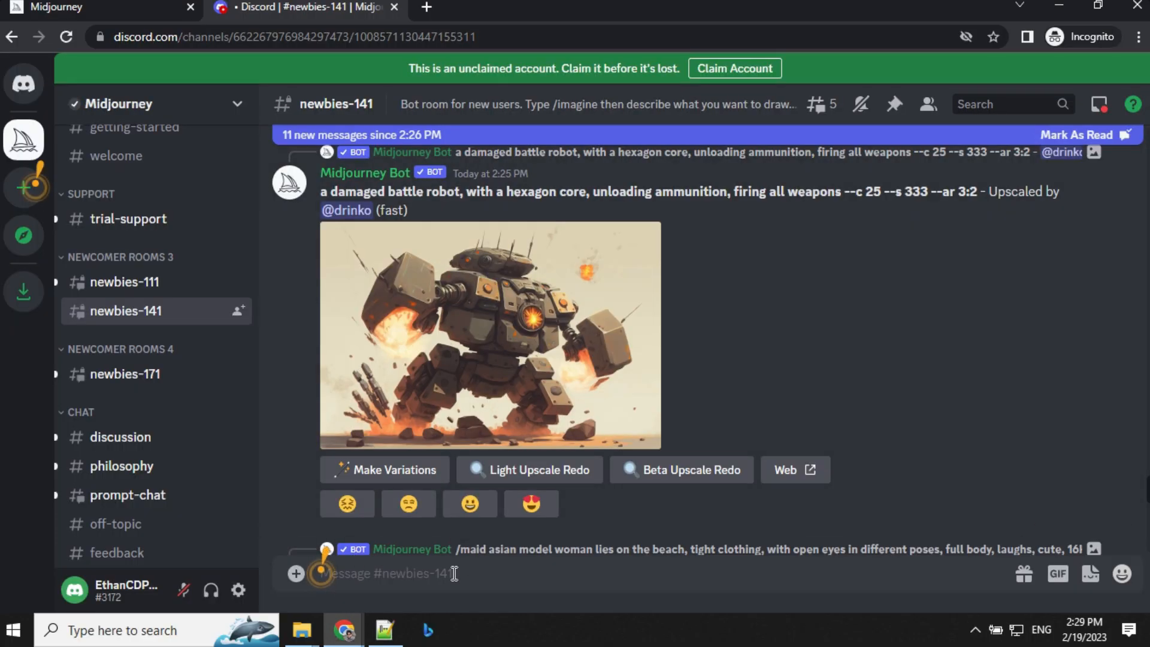
type("/i")
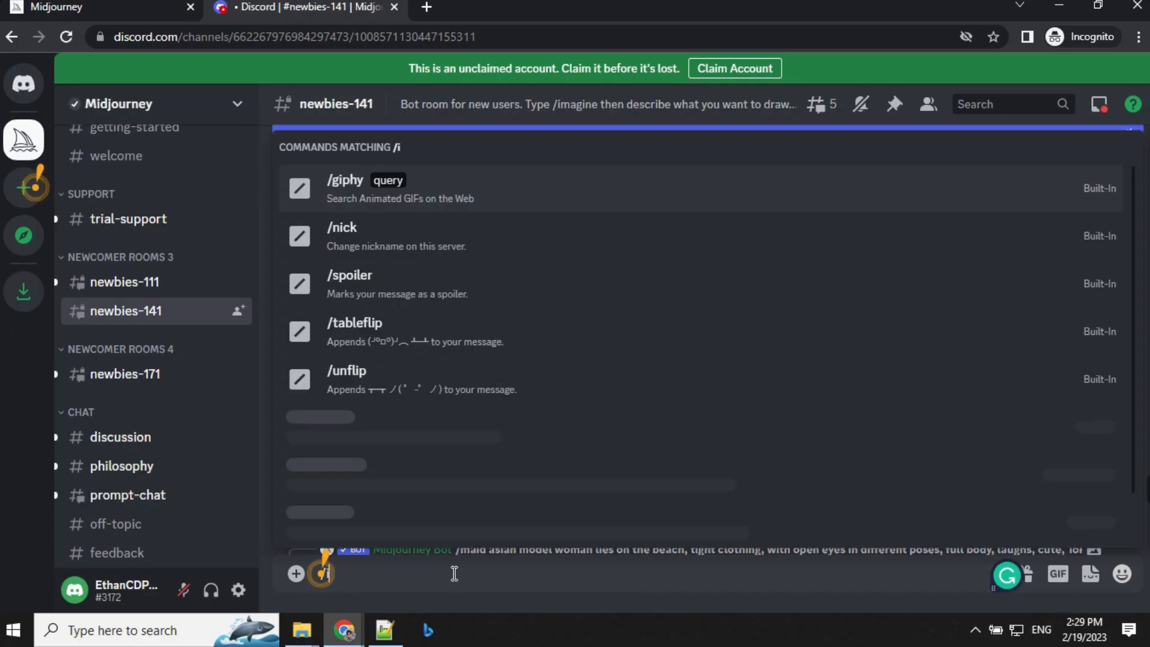
key("Tab")
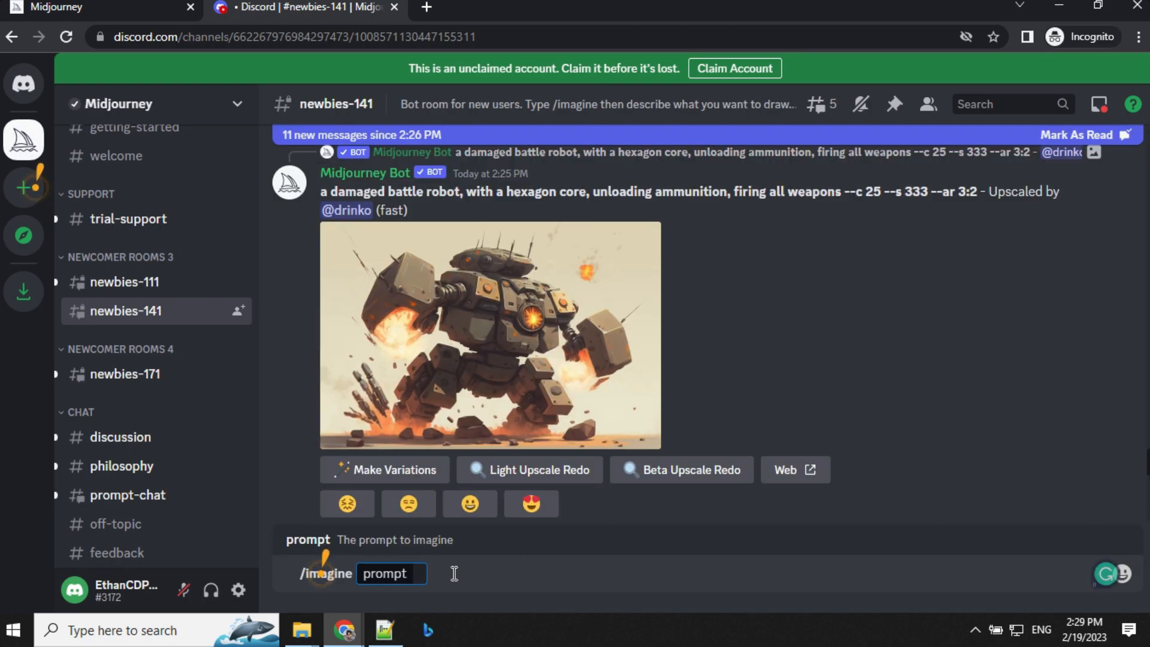
key("ctrl+v")
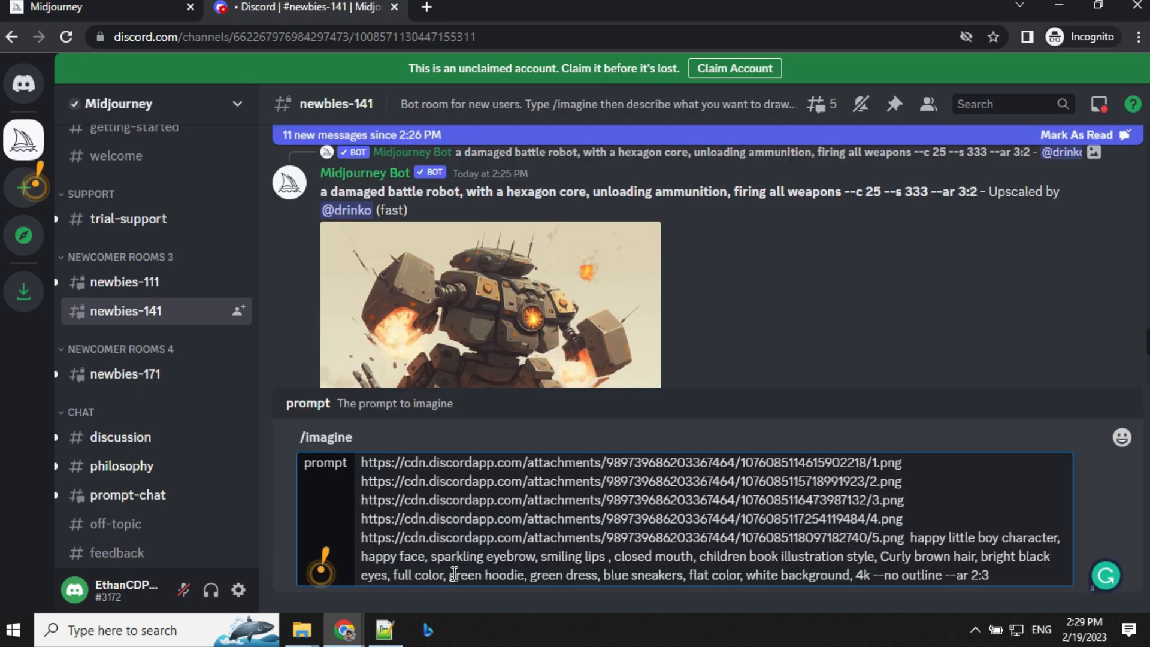
key("Return")
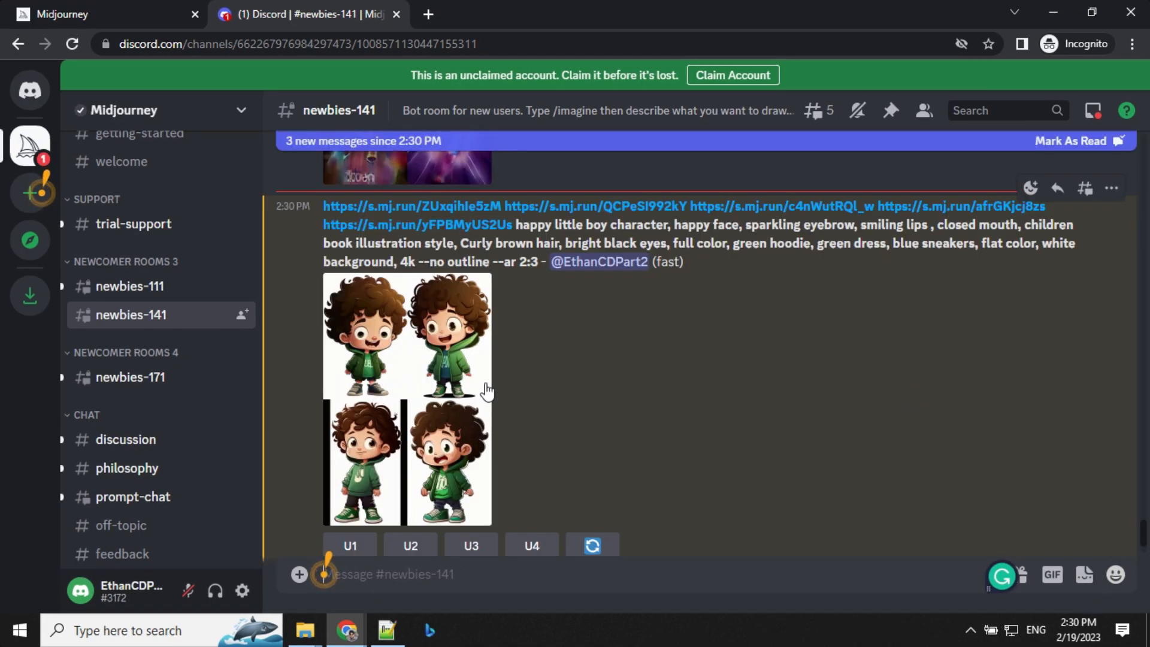
View the generated boy character grid full size in the browser, and rerun the same prompt for another grid
left_click(382, 341)
left_click(521, 529)
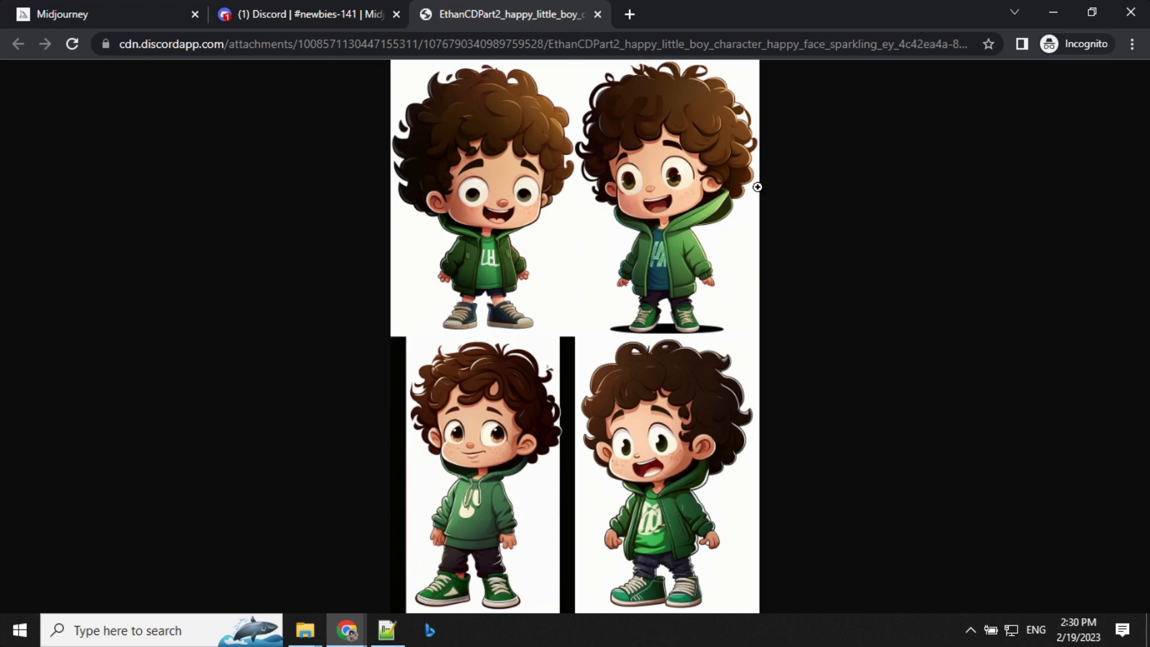
left_click(329, 13)
left_click(787, 337)
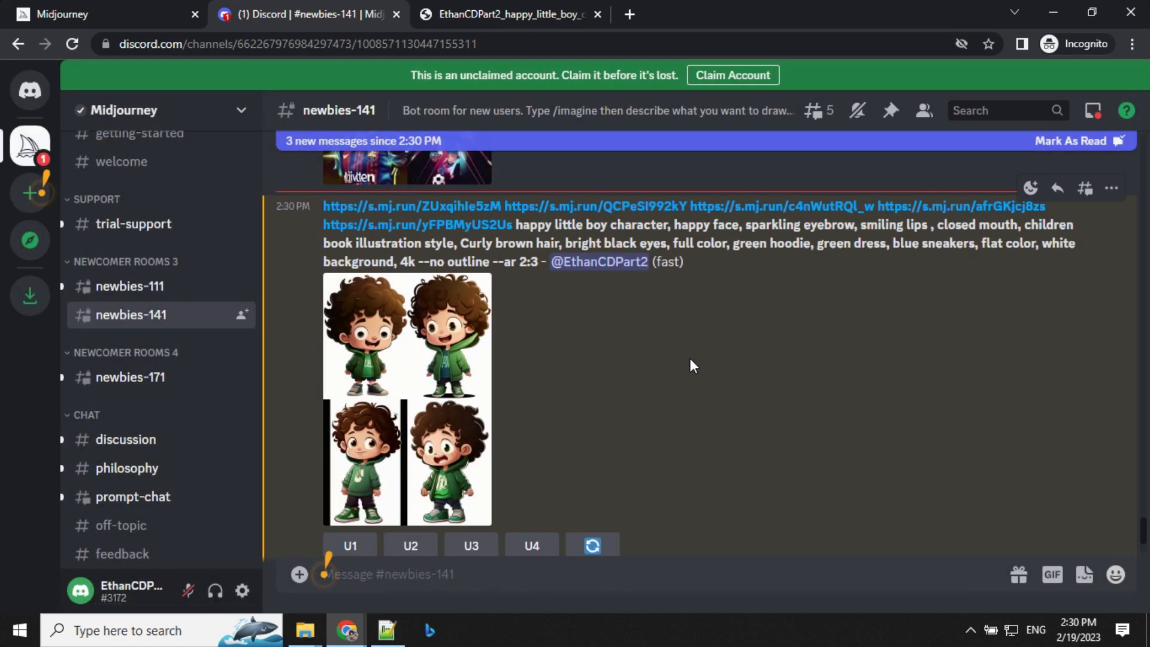
scroll(684, 362, "down", 1)
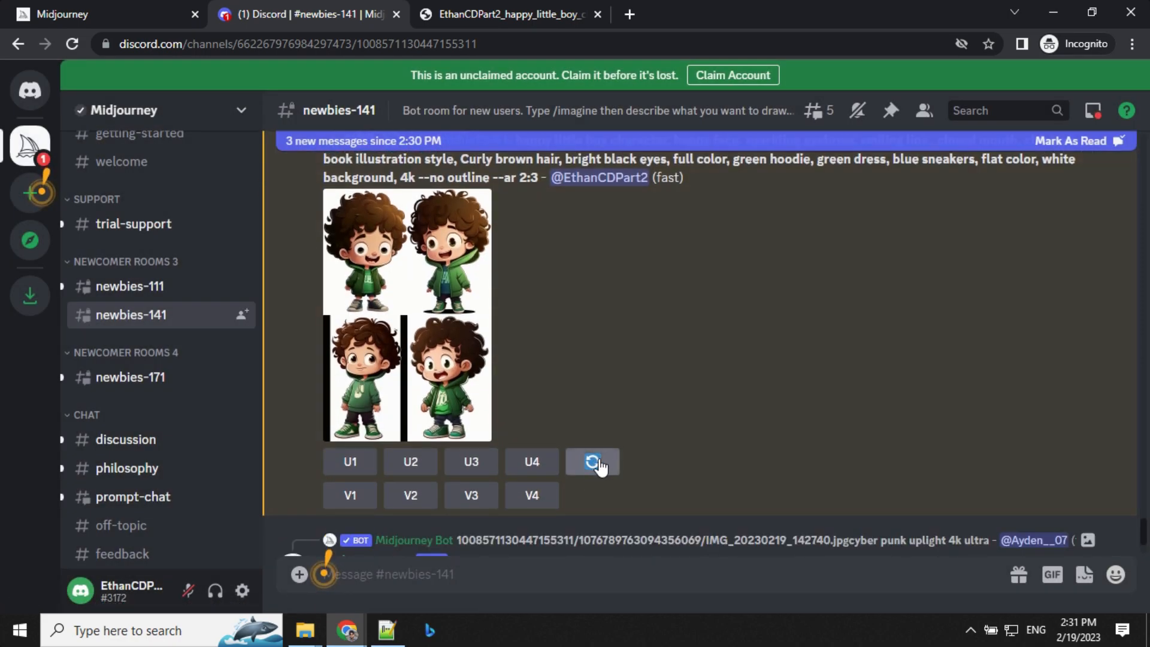
left_click(599, 466)
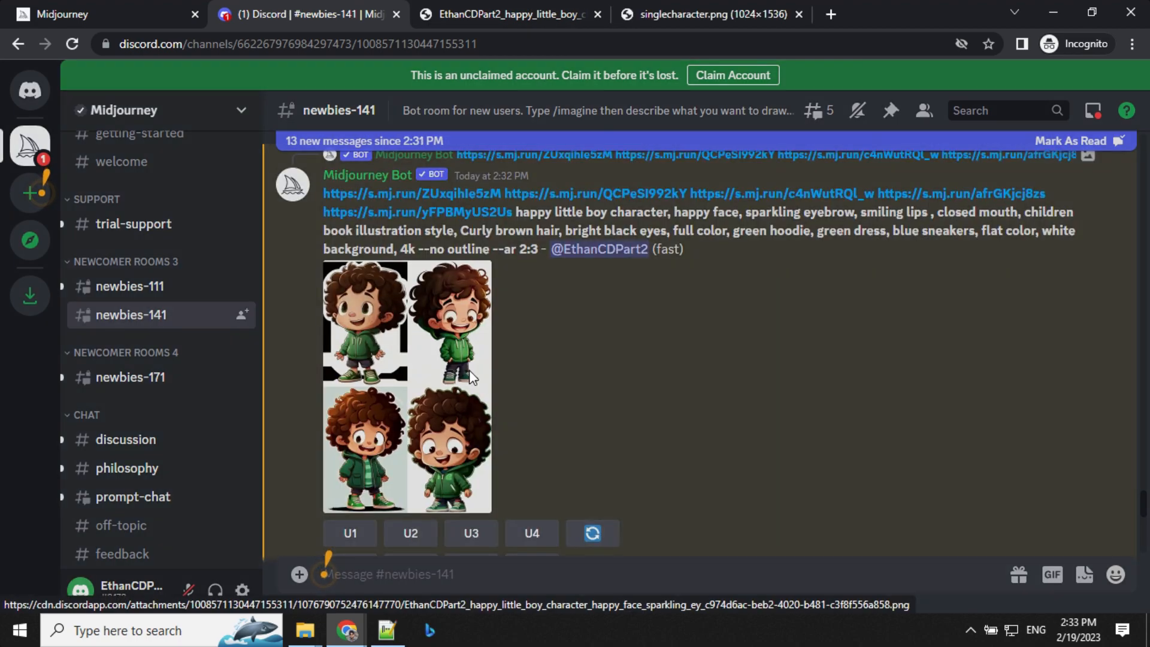
View the rerun boy character grid full size in the browser and upscale its second image
left_click(469, 368)
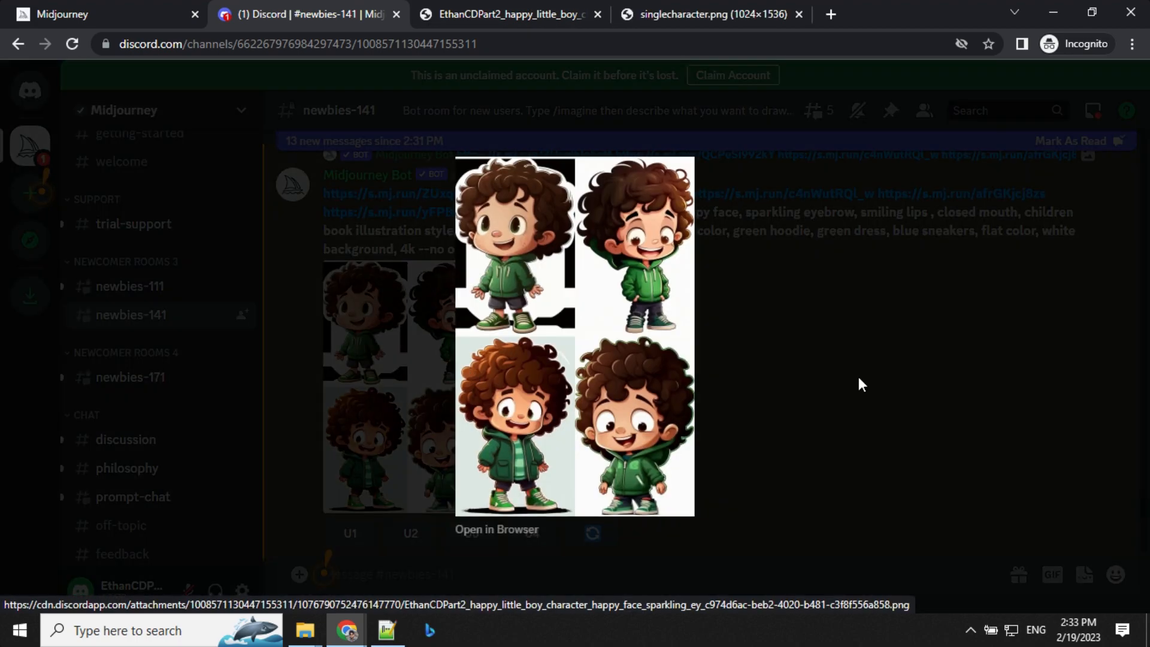
left_click(520, 530)
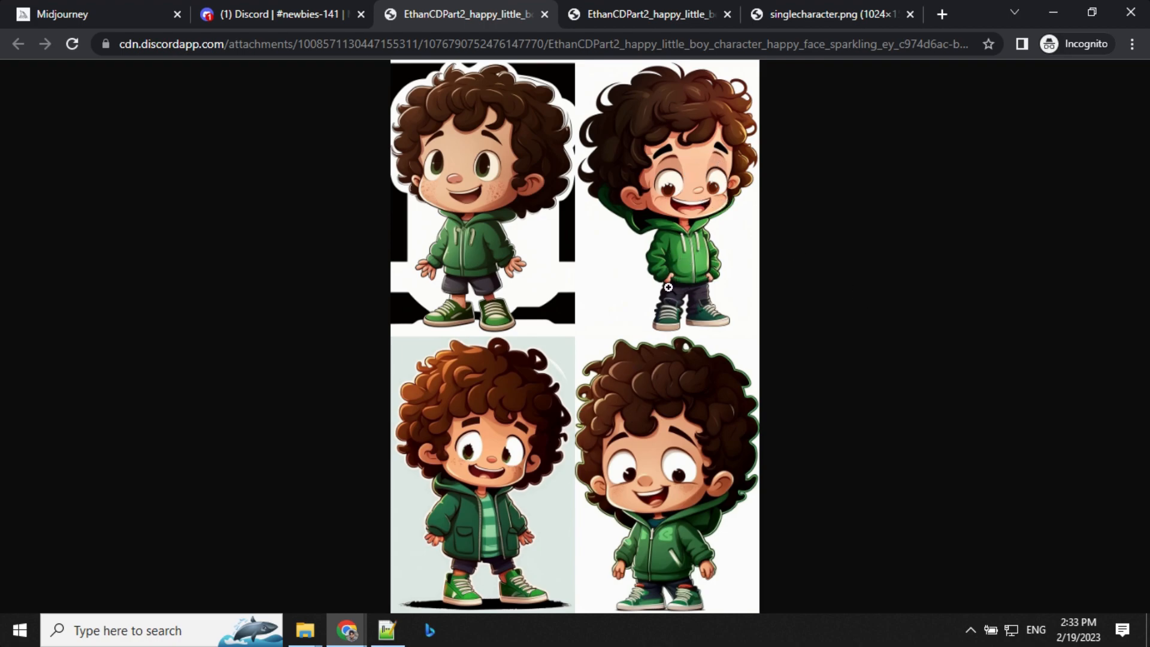
left_click(295, 7)
left_click(962, 379)
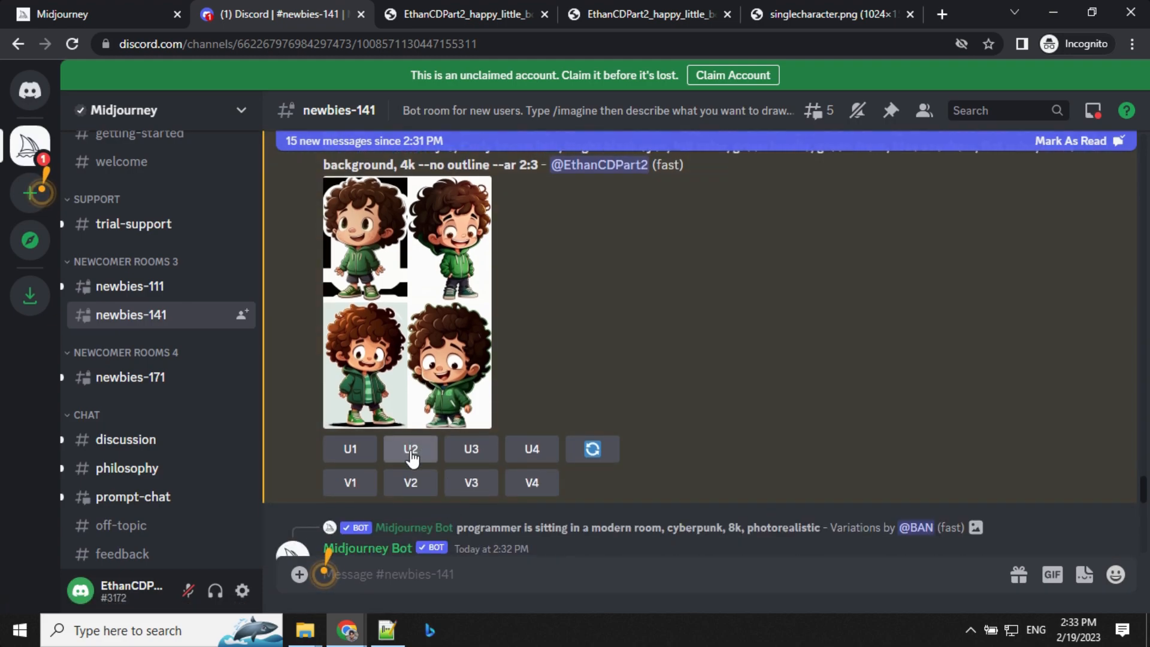
left_click(411, 452)
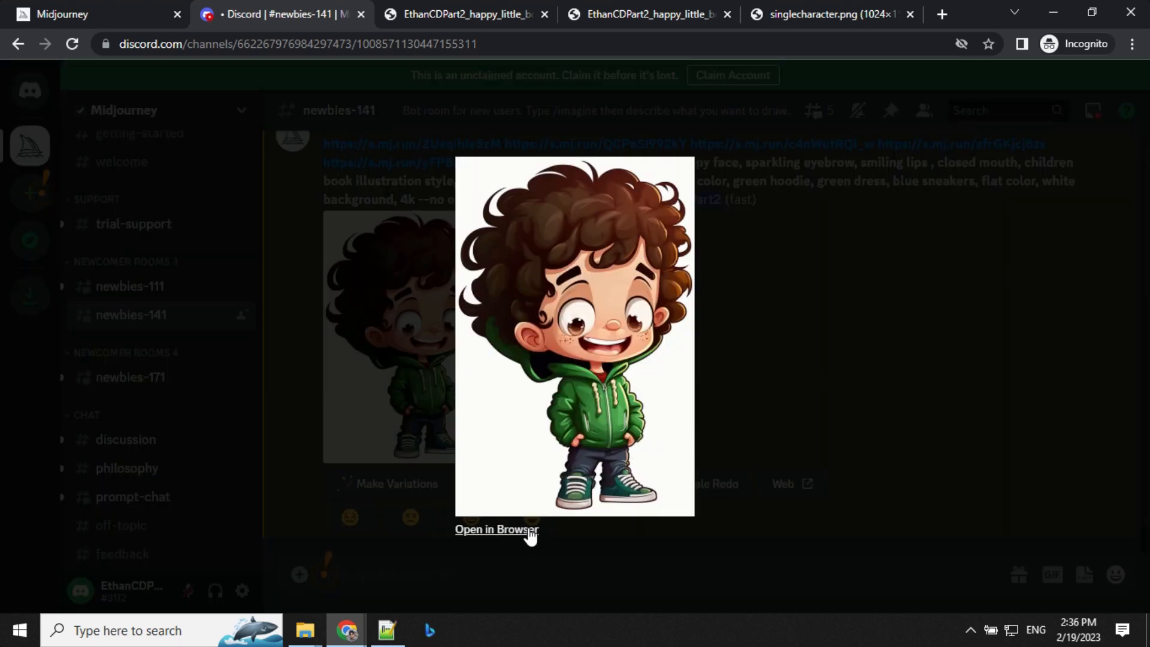
Open the upscaled boy image full size in the browser and close the two character grid pages
left_click(527, 530)
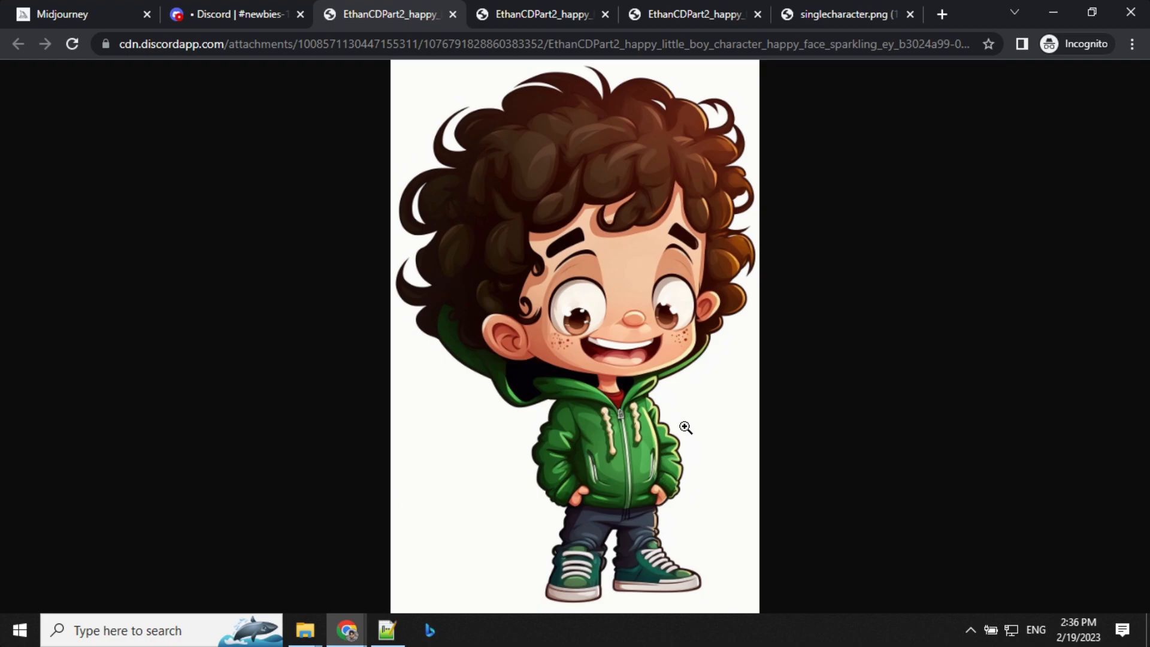
left_click(545, 6)
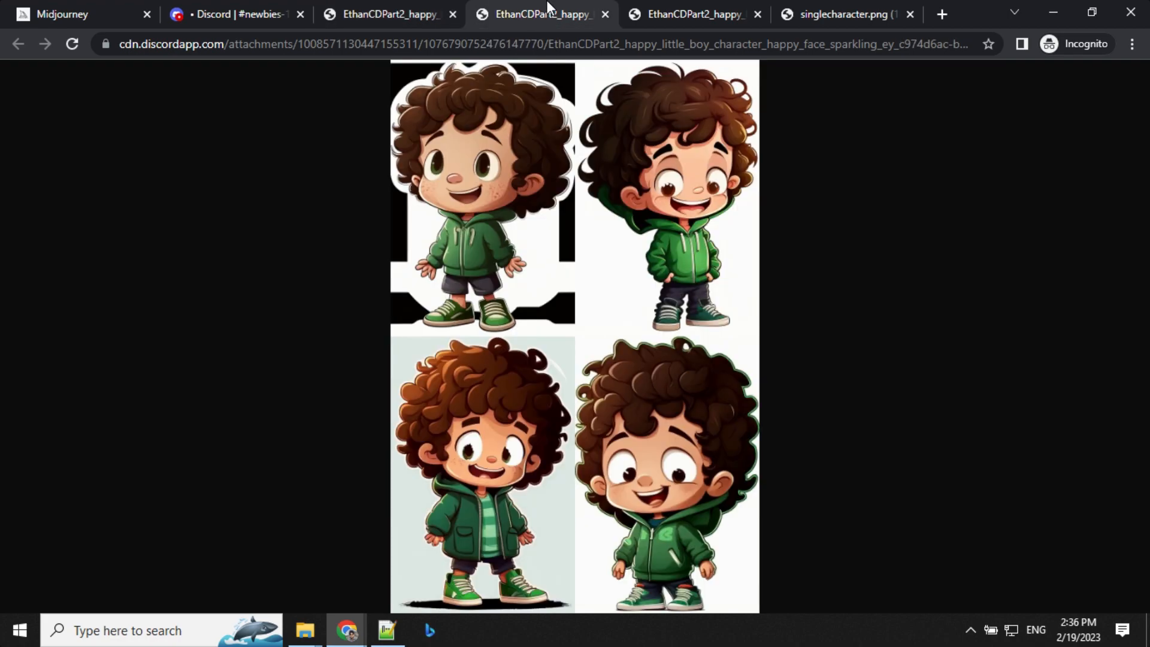
key("ctrl+w")
key("ctrl+w")
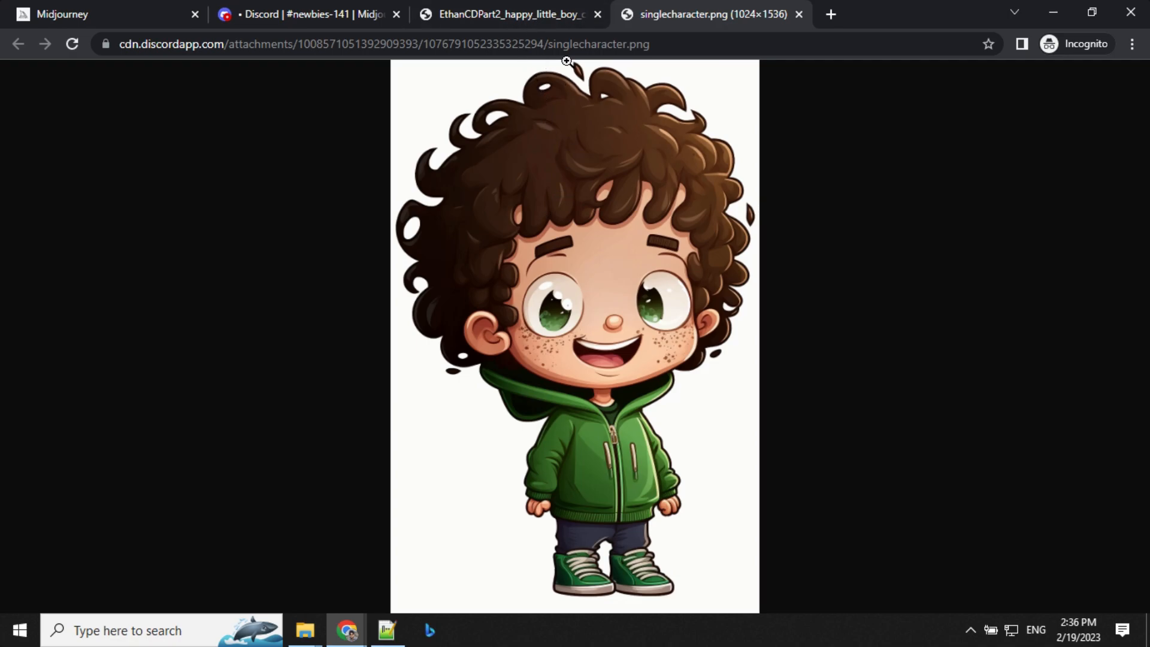
Compare the upscaled boy image with singlecharacter.png and start saving the singlecharacter.png image to disk
left_click(520, 15)
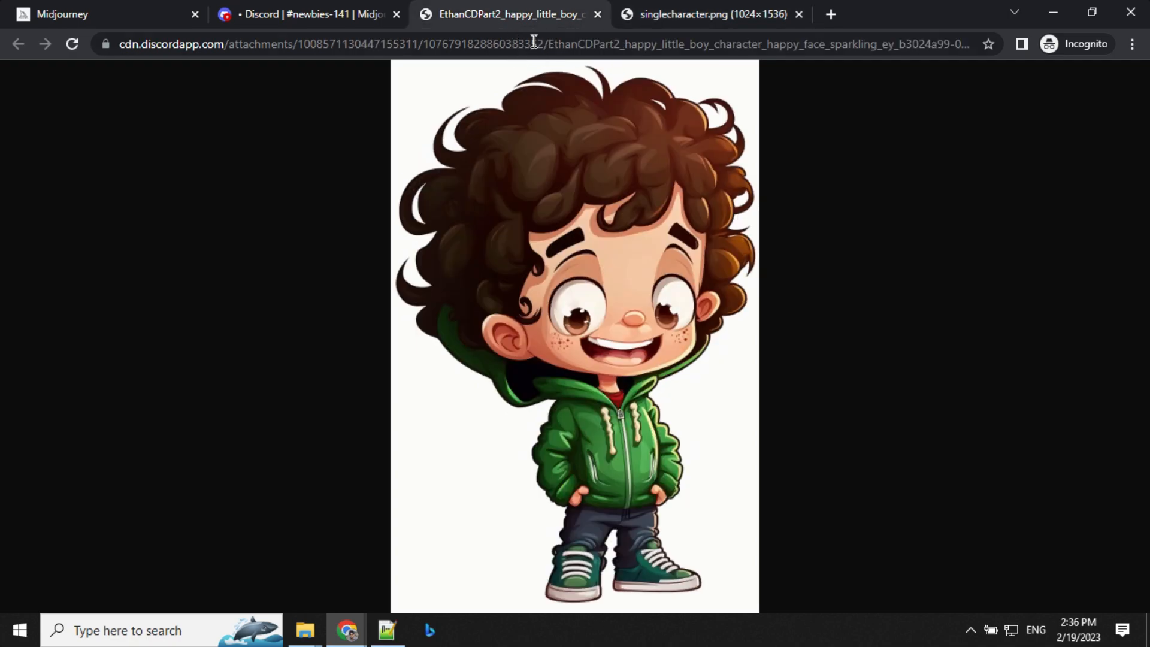
left_click(681, 18)
left_click(512, 19)
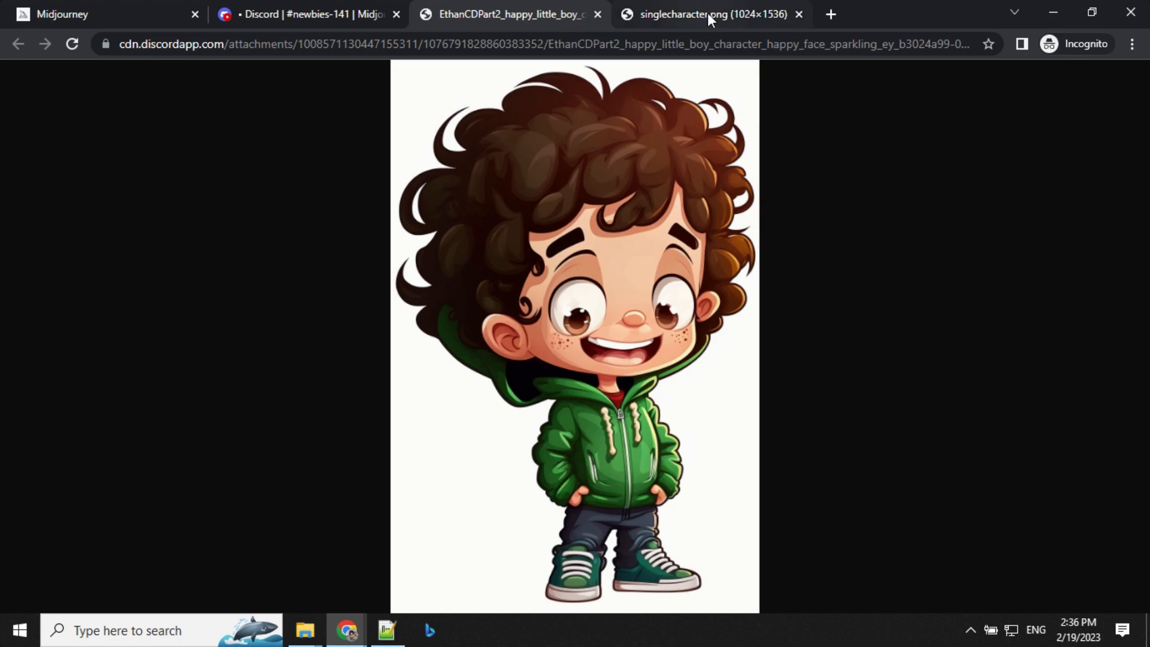
left_click(721, 13)
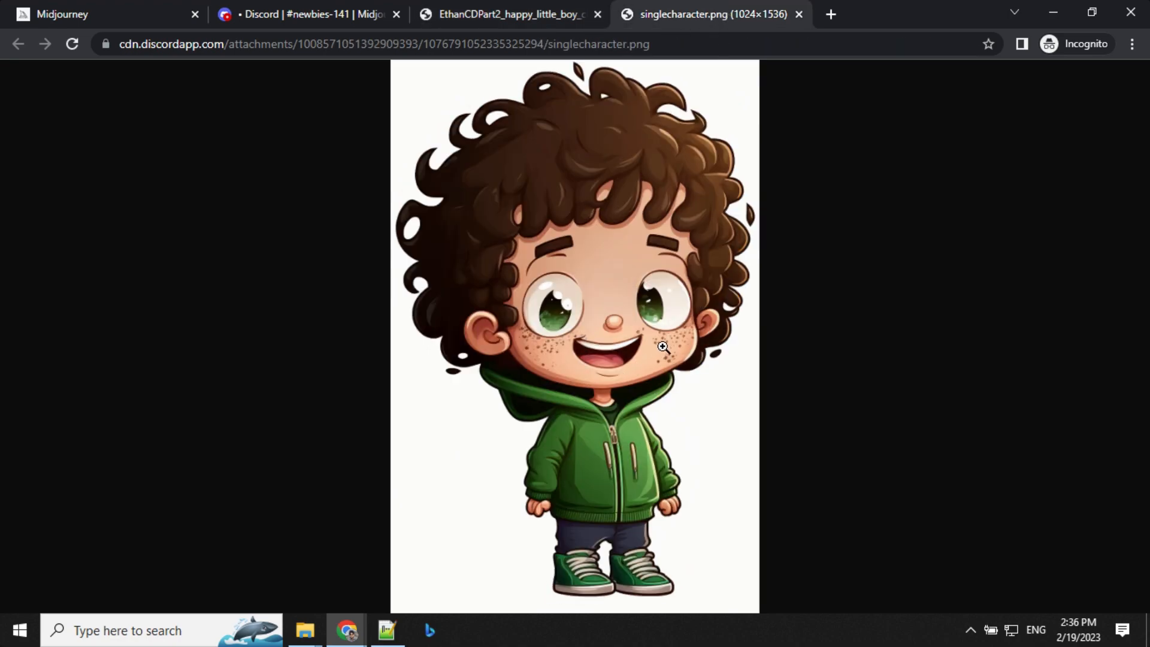
right_click(616, 273)
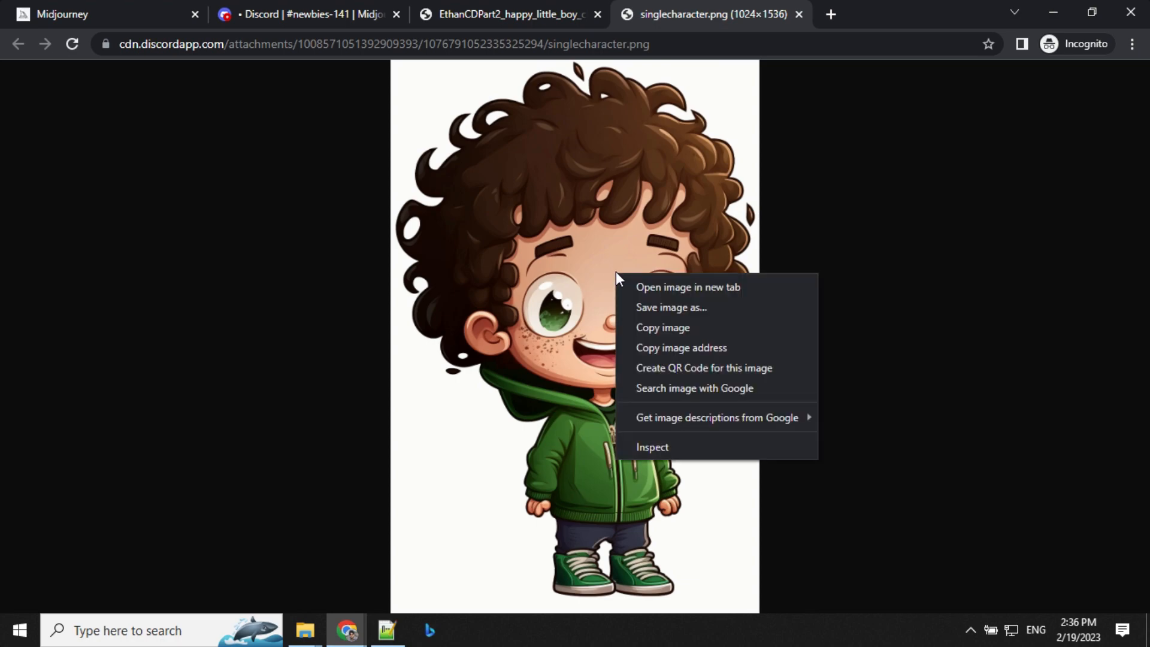
left_click(653, 308)
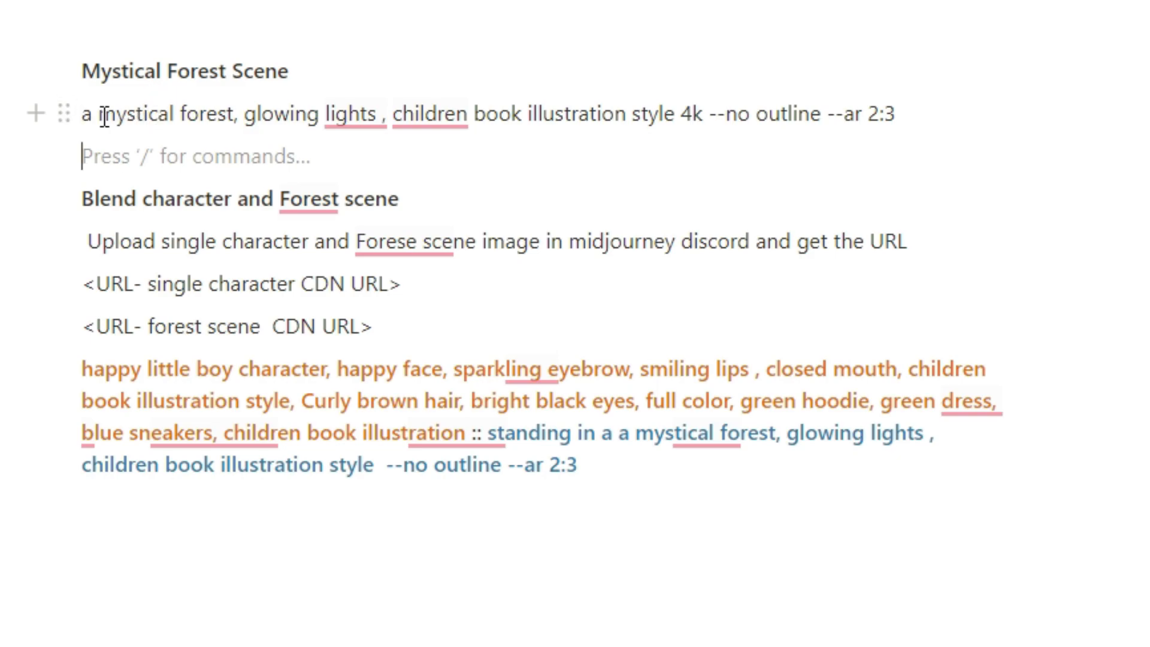
Copy the "a mystical forest, glowing lights" prompt from the notes and submit it to Midjourney in Discord with /imagine
left_click_drag(84, 114, 919, 118)
key("ctrl+c")
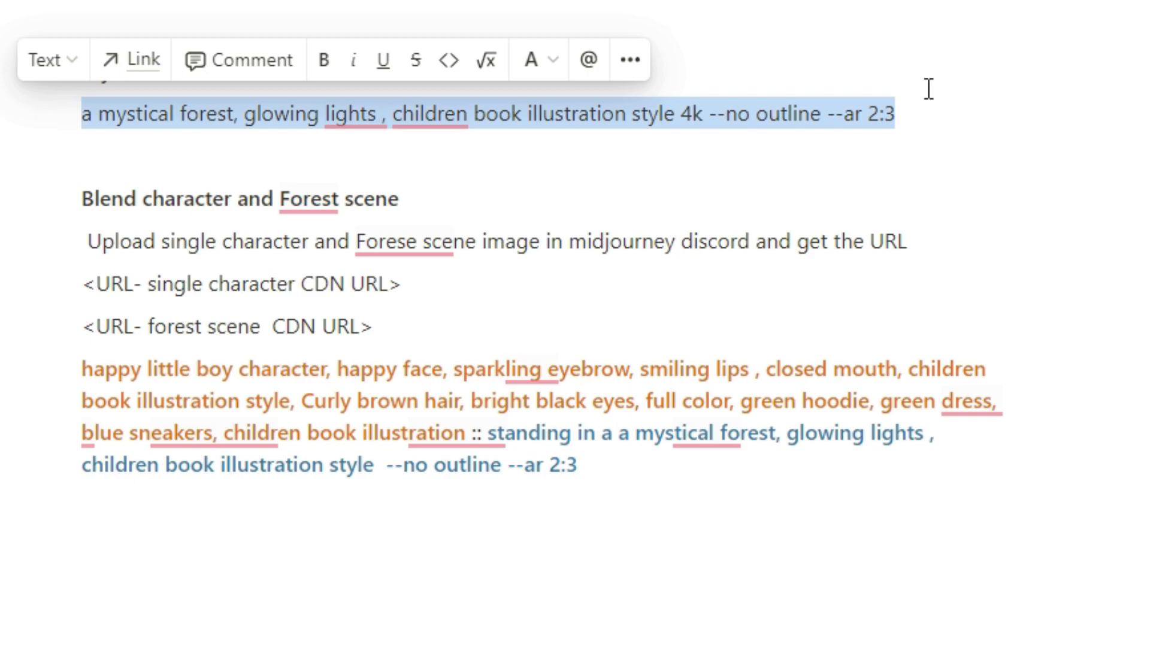
left_click(82, 605)
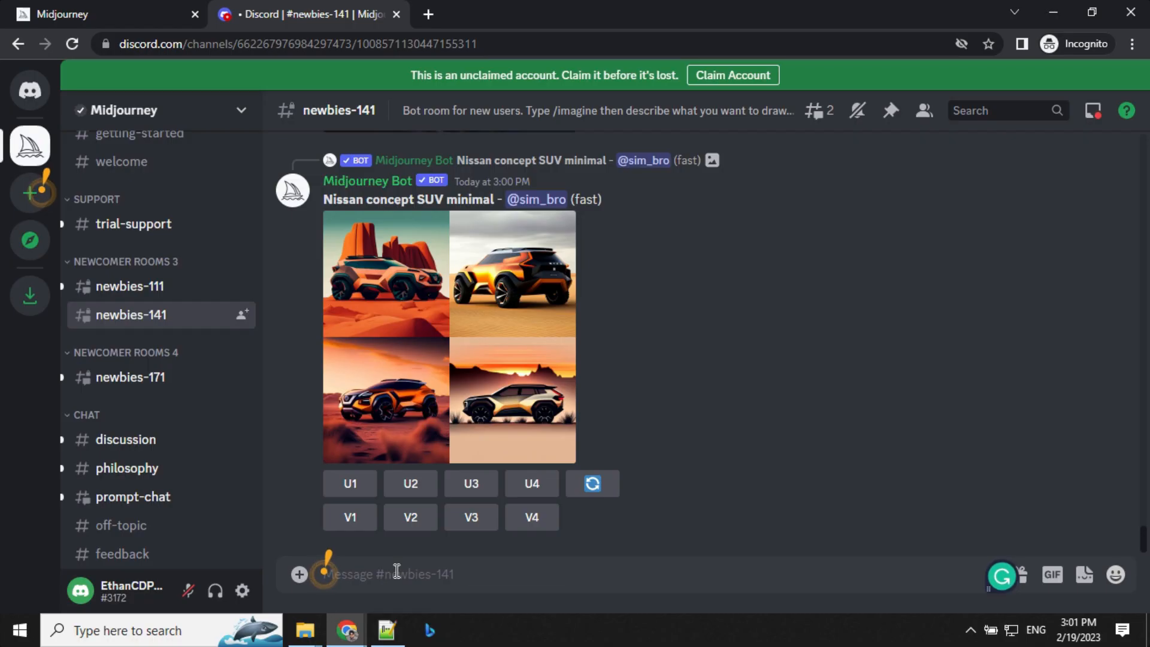
type("/imagine prompt")
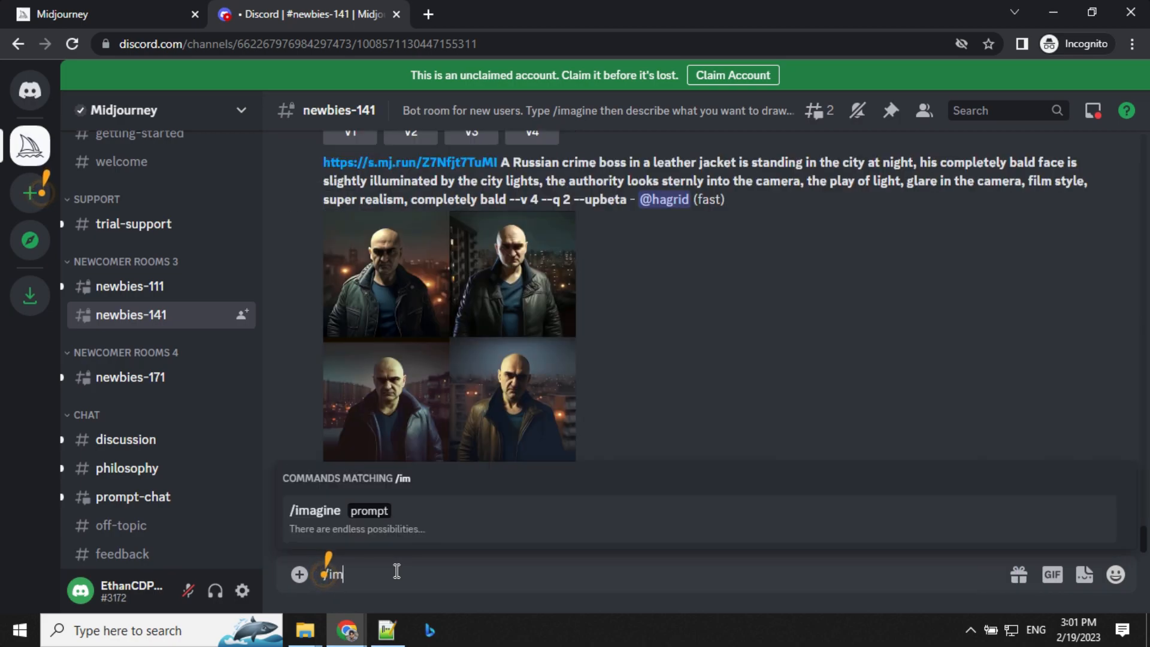
key("Tab")
key("ctrl+v")
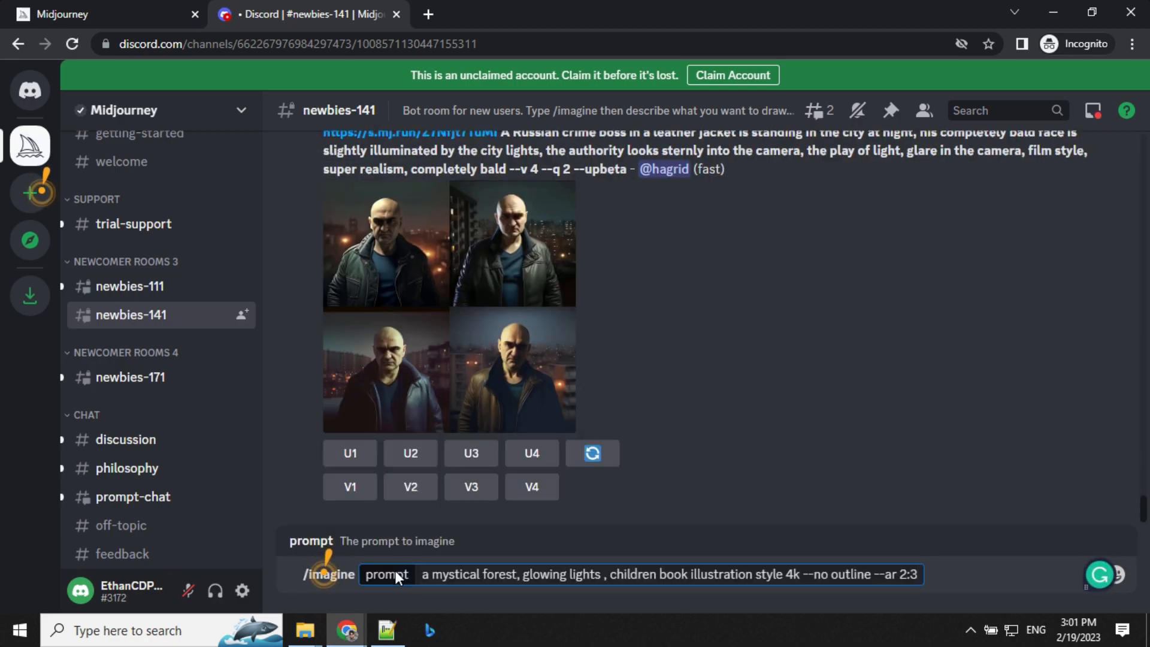
key("Return")
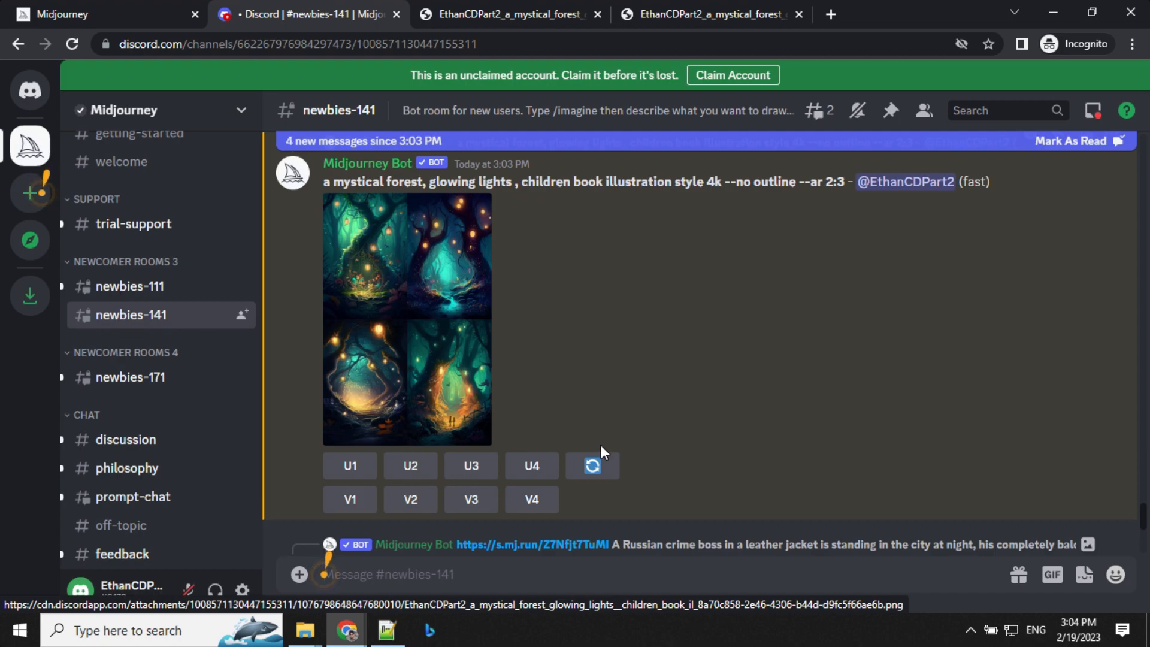
Compare the two generated mystical forest grids at full size in the browser
left_click(720, 2)
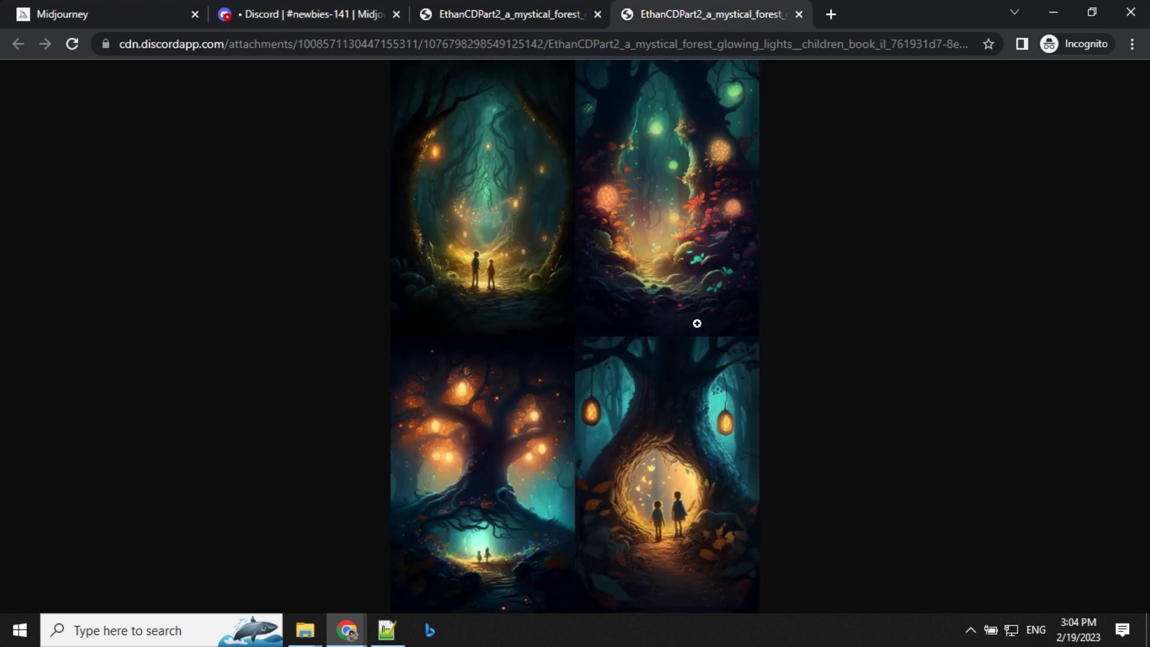
left_click(491, 13)
left_click(745, 3)
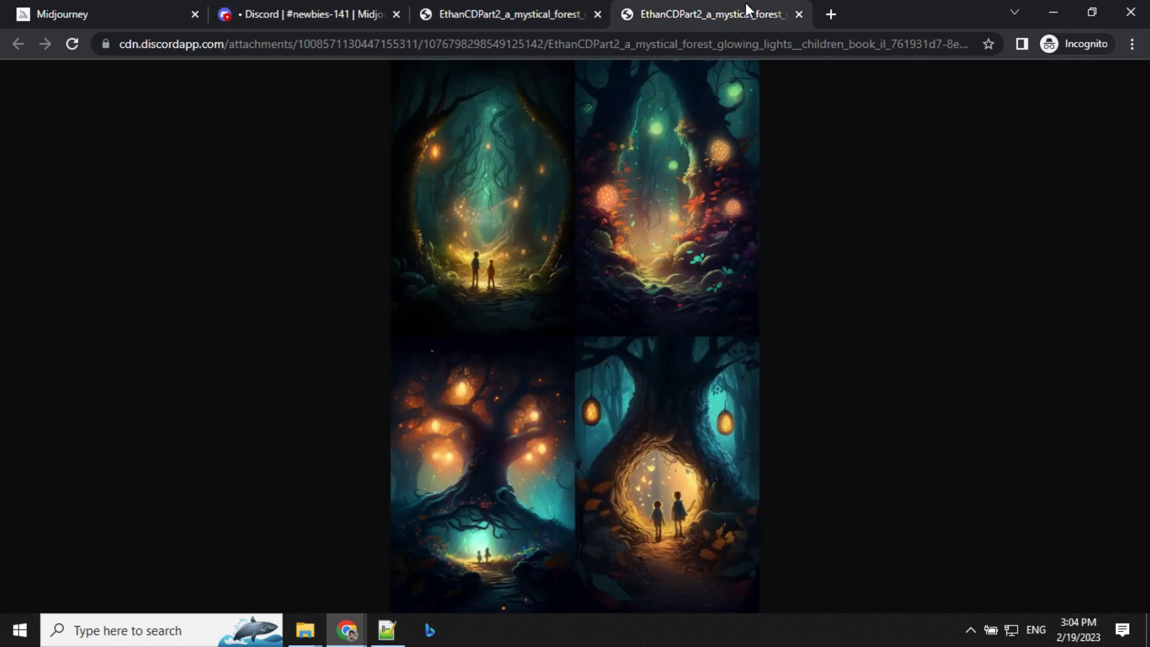
left_click(554, 17)
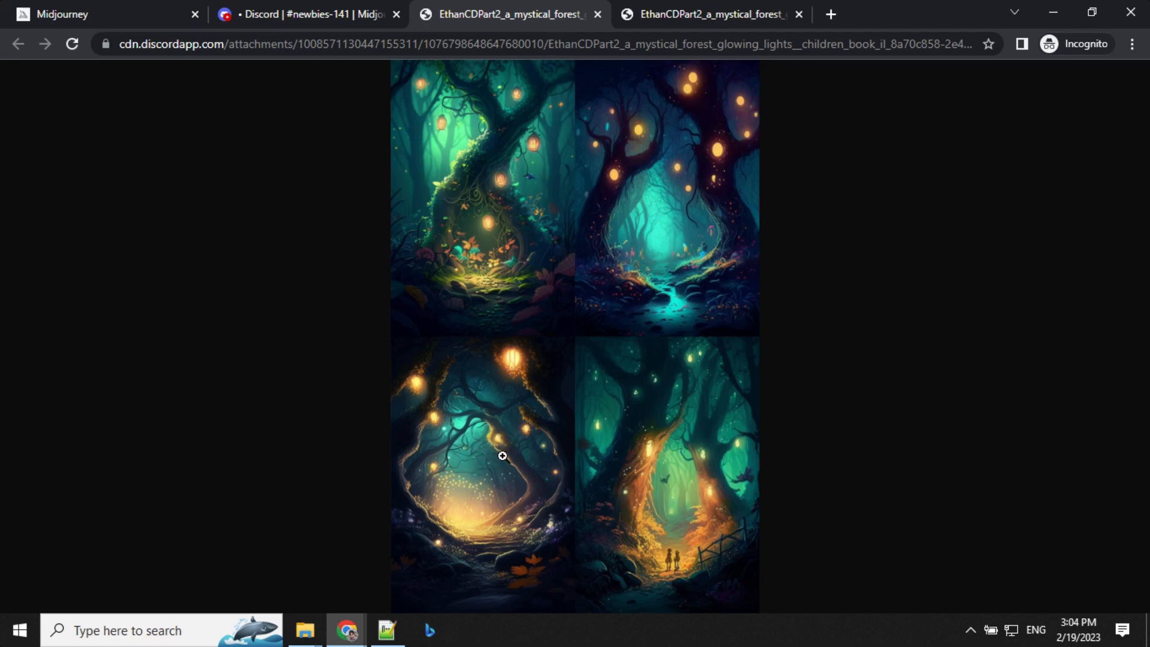
Upscale the third image of the mystical forest grid in Discord and open the upscaled image full size in the browser
left_click(318, 5)
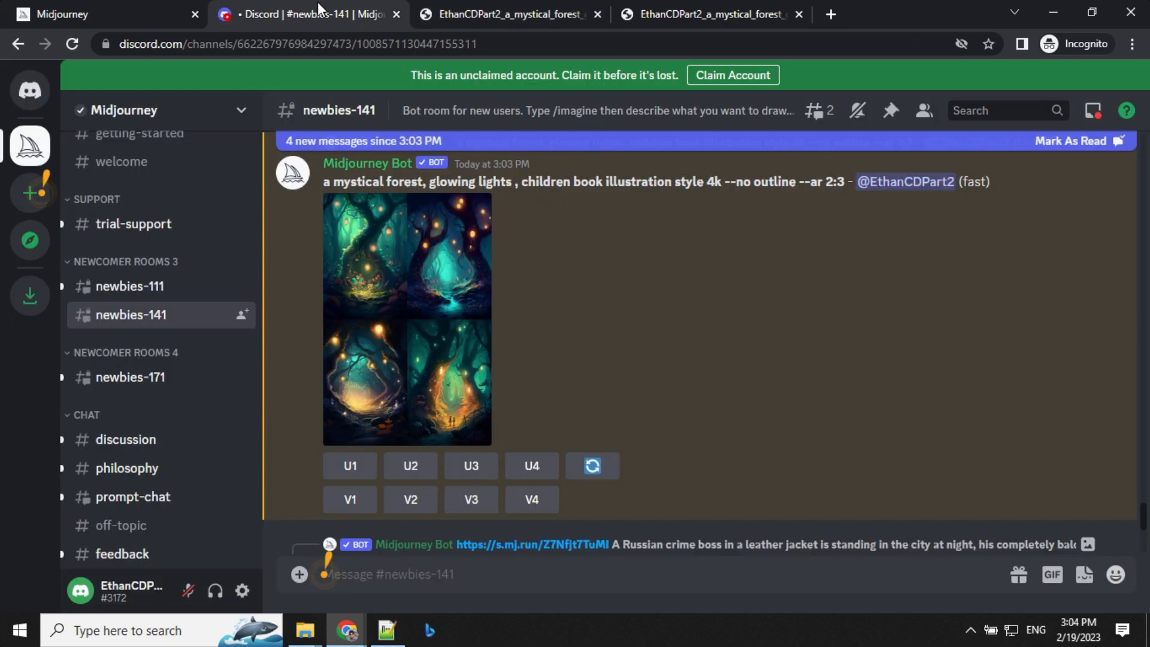
left_click(461, 475)
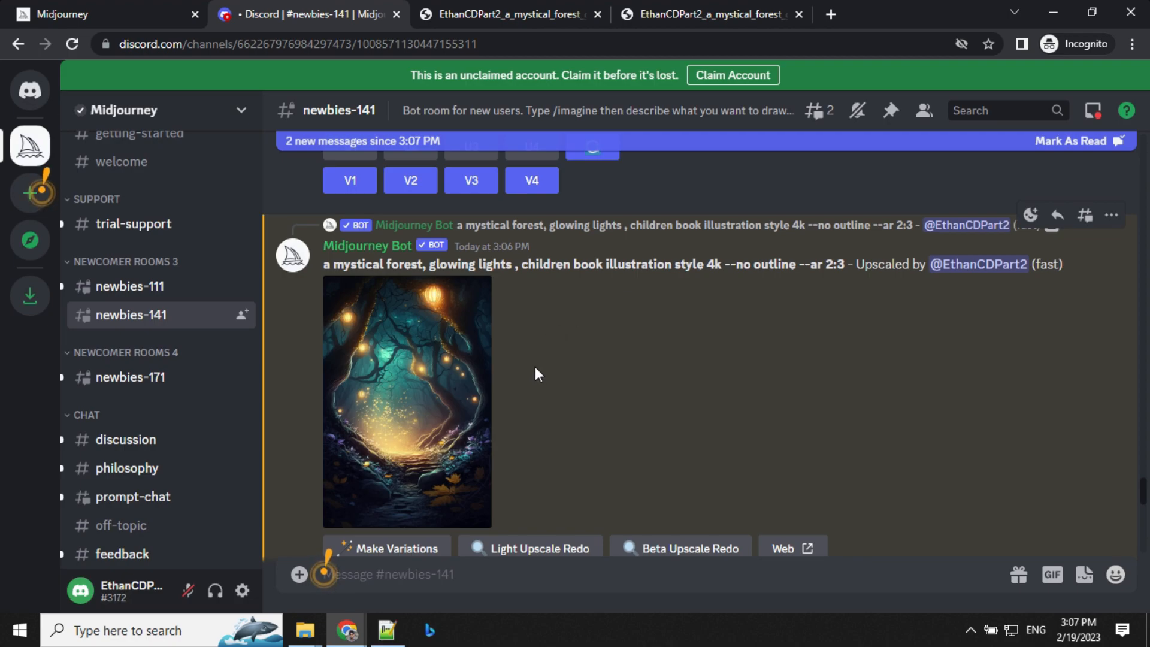
left_click(444, 375)
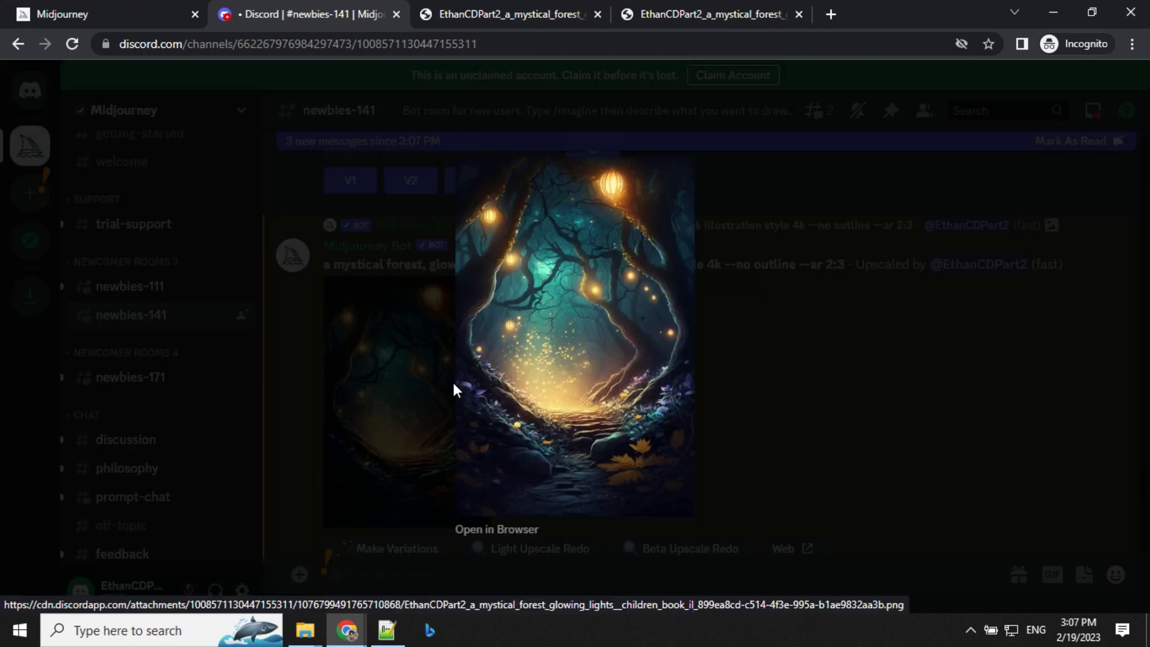
left_click(529, 531)
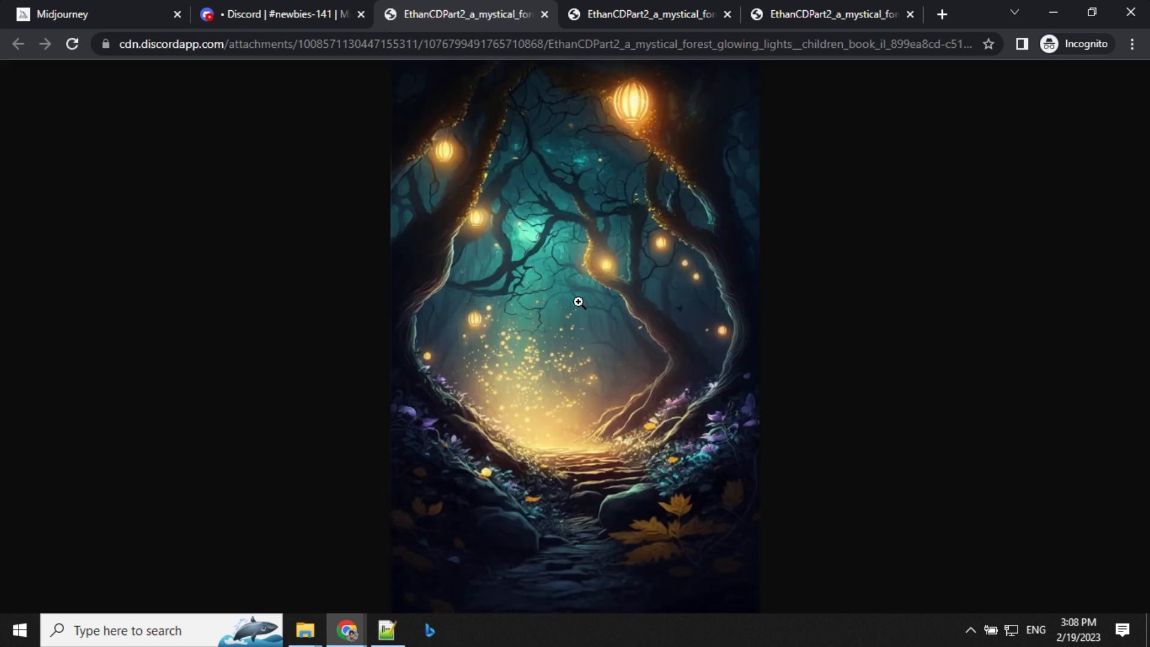
Upload forest.png and singlecharacter.png together from the Blend-image folder to the newbies-141 channel in Discord
right_click(579, 303)
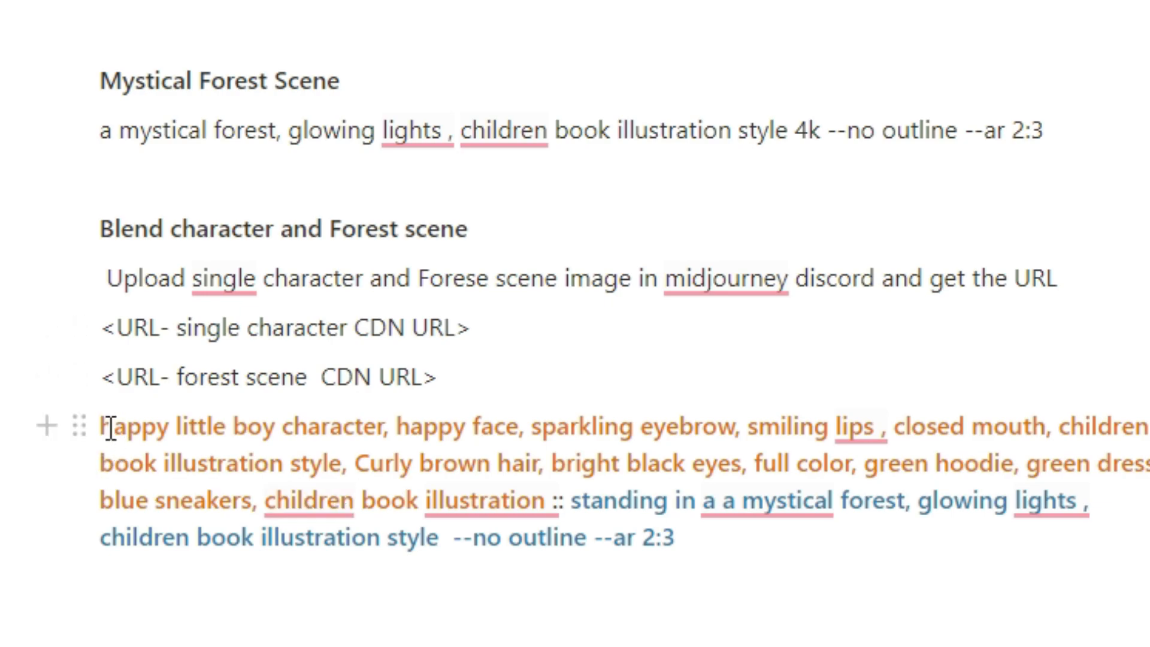
mouse_move(347, 630)
left_click(412, 582)
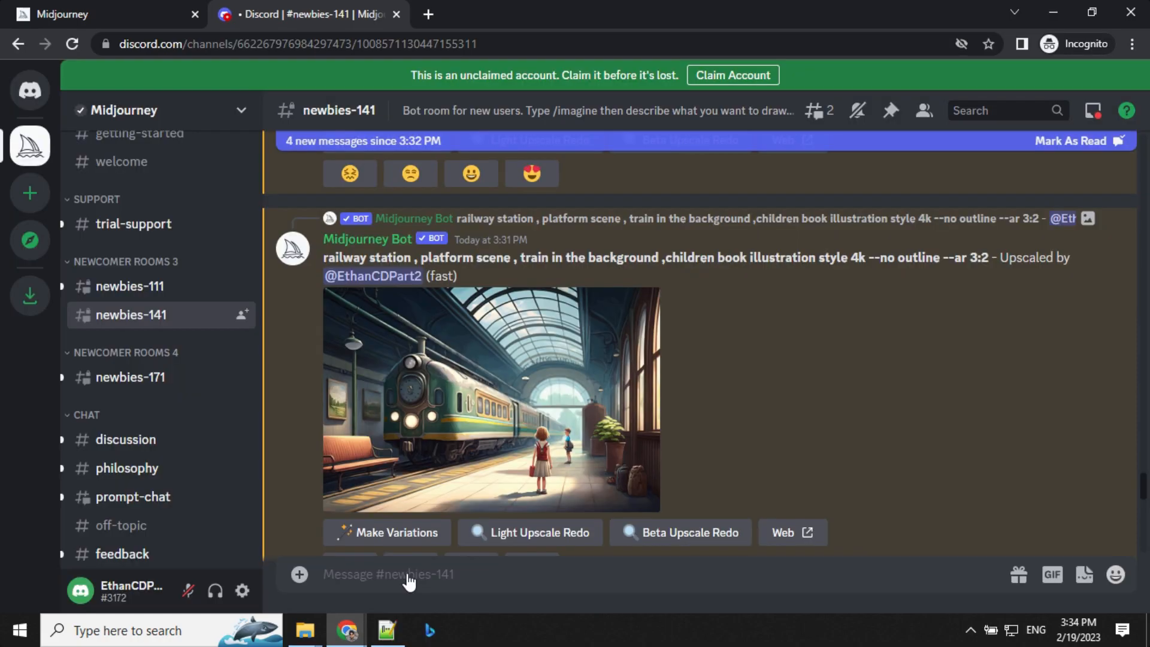
left_click(299, 574)
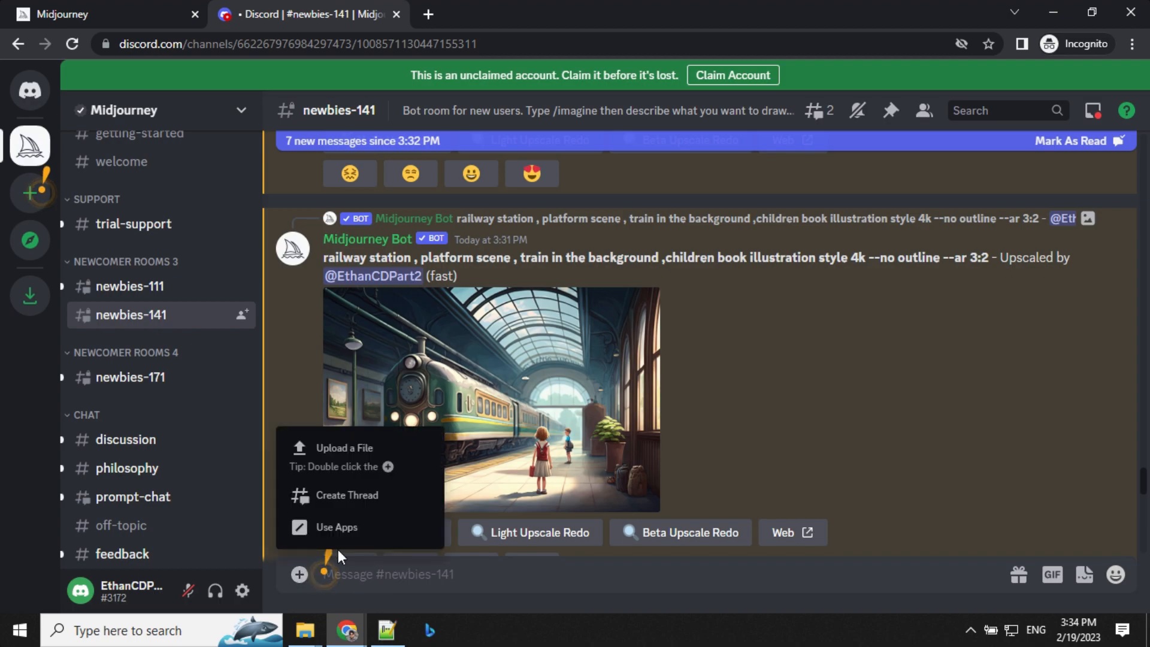
left_click(359, 466)
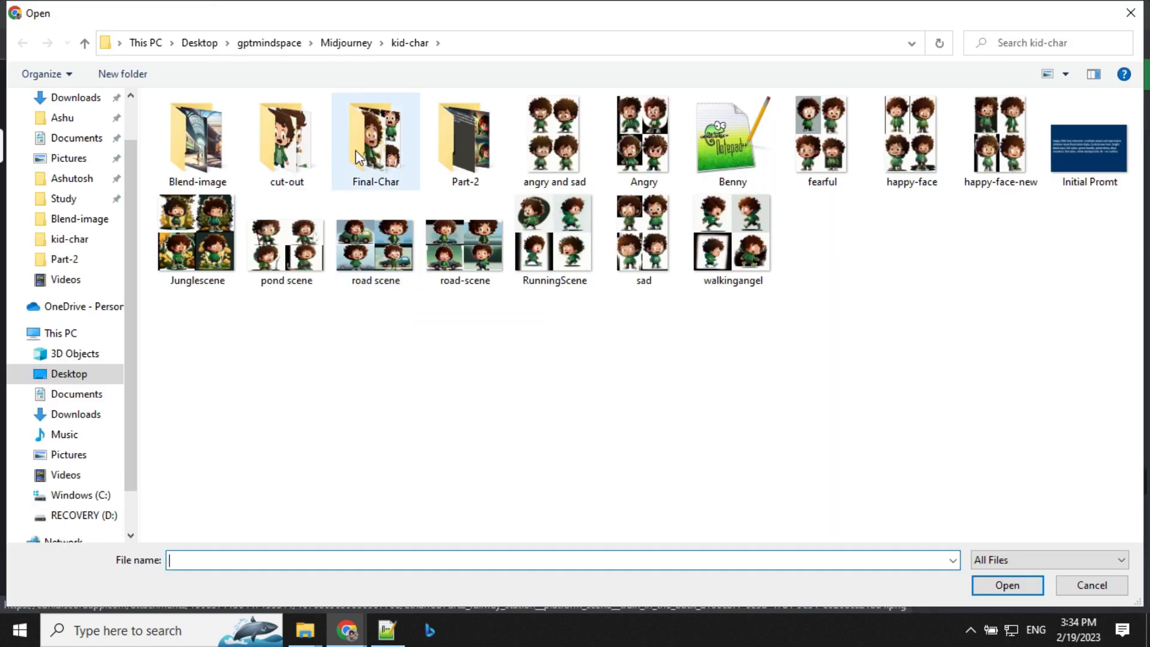
double_click(191, 145)
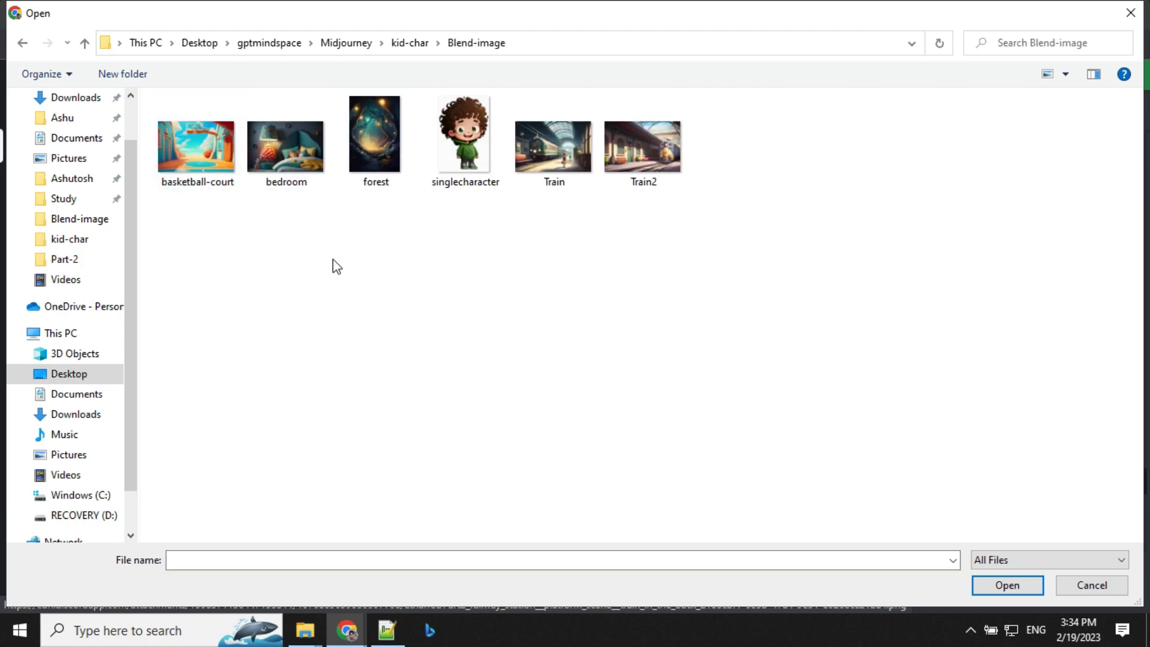
left_click(465, 159)
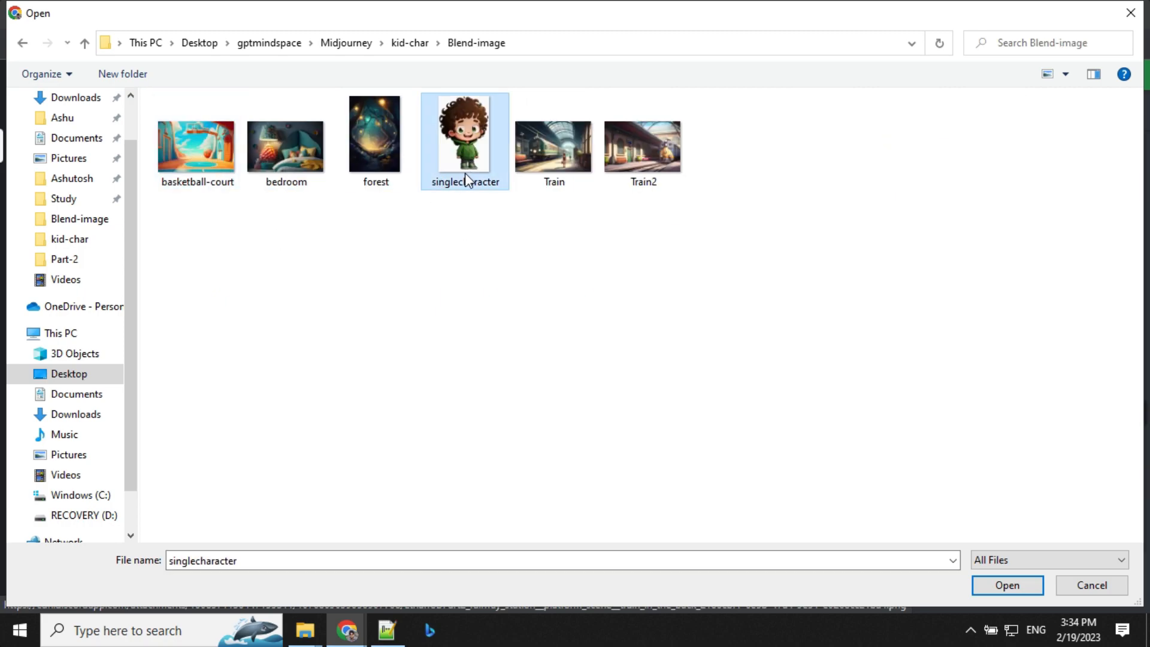
left_click(382, 170, "ctrl")
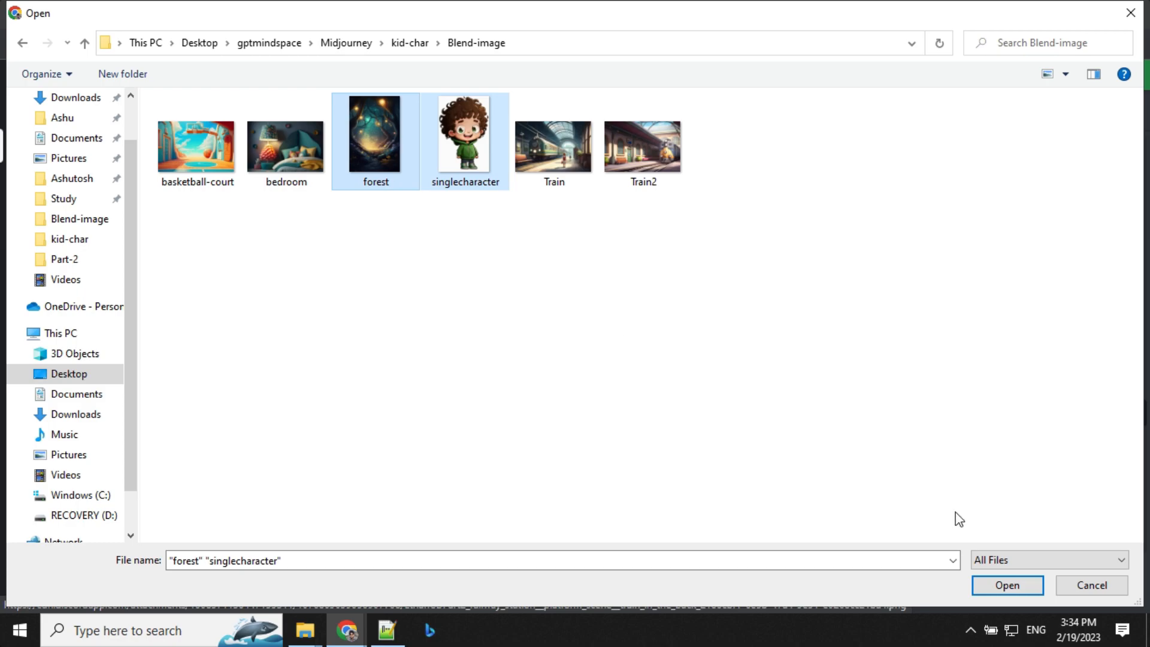
left_click(1003, 579)
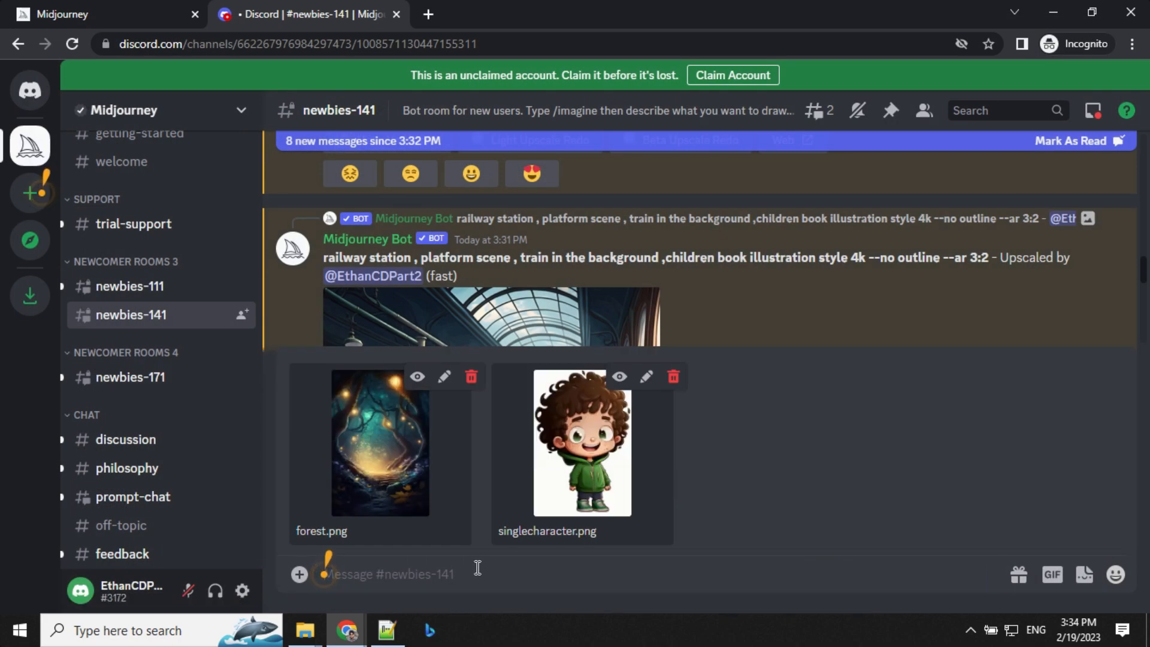
key("Return")
Open the uploaded forest.png and singlecharacter.png images full size in separate browser tabs
left_click(443, 317)
left_click(498, 529)
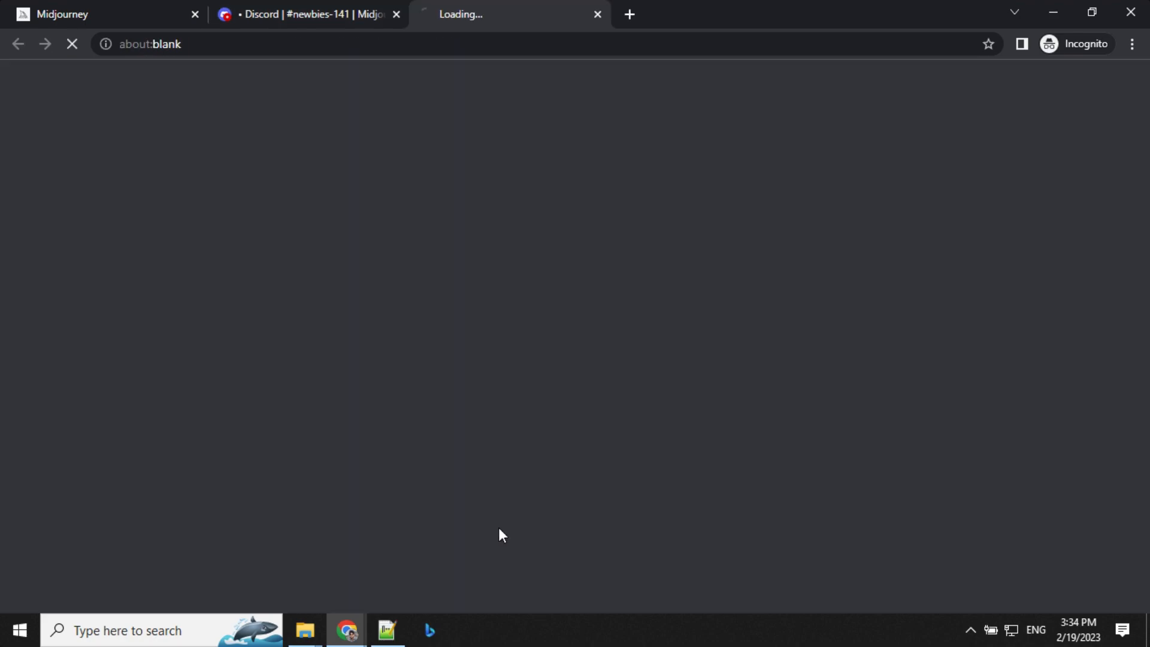
left_click(357, 12)
scroll(479, 438, "down", 4)
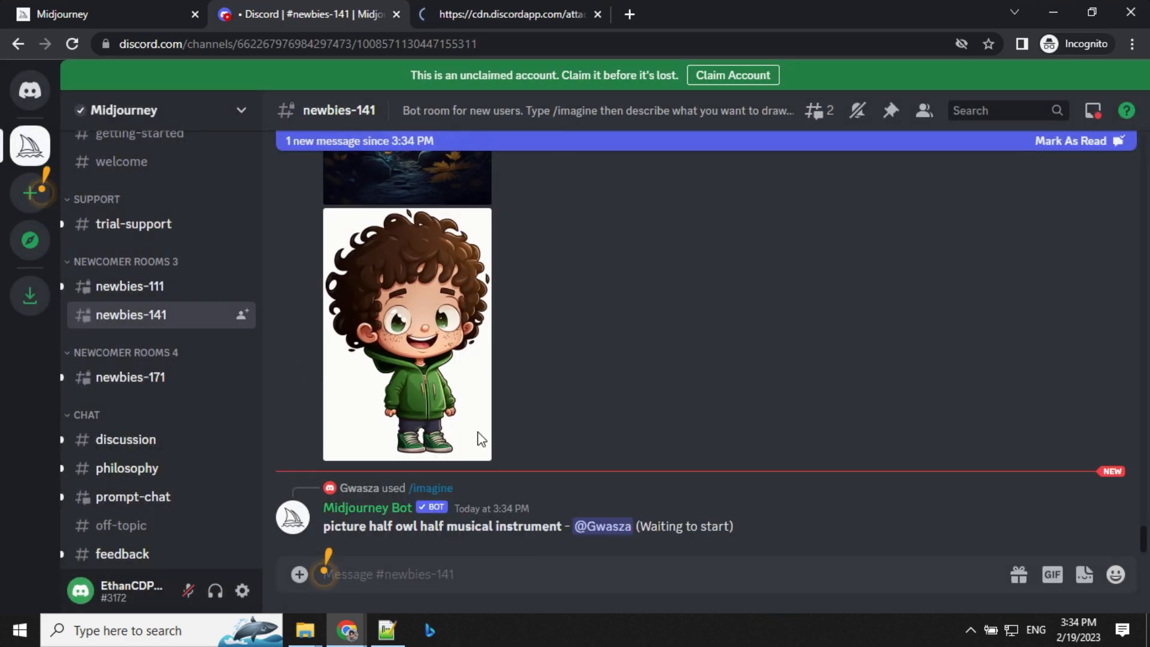
left_click(453, 392)
left_click(655, 256)
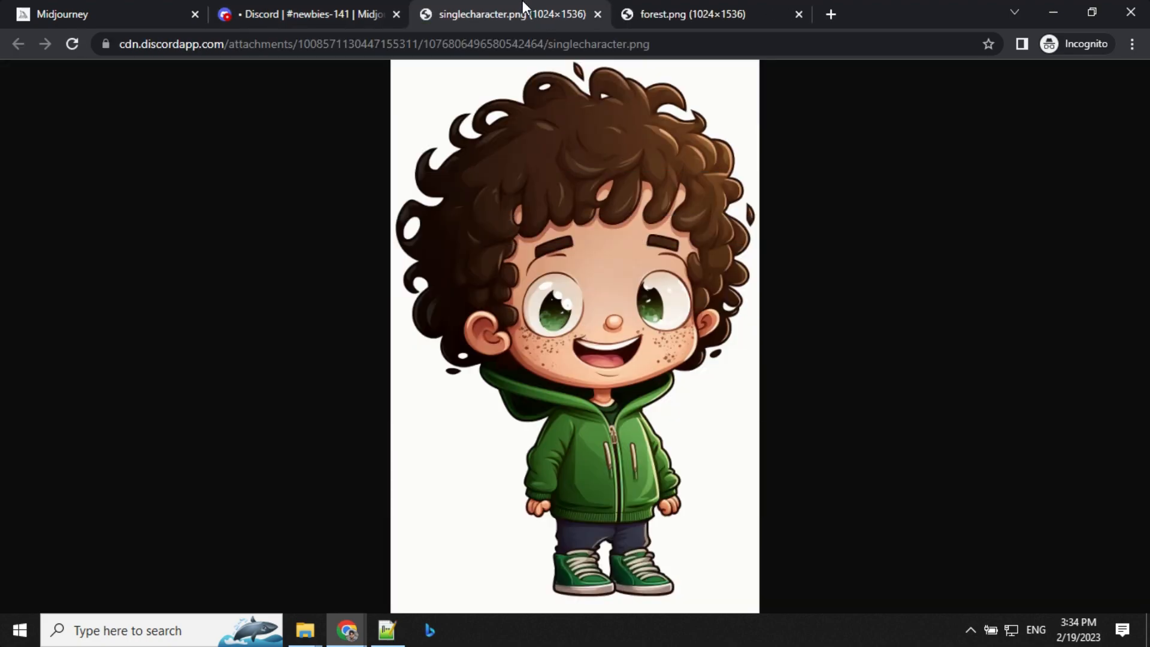
Copy the URLs of singlecharacter.png and forest.png into the Notion notes, directly above the boy-in-forest blend prompt
left_click(666, 46)
key("ctrl+c")
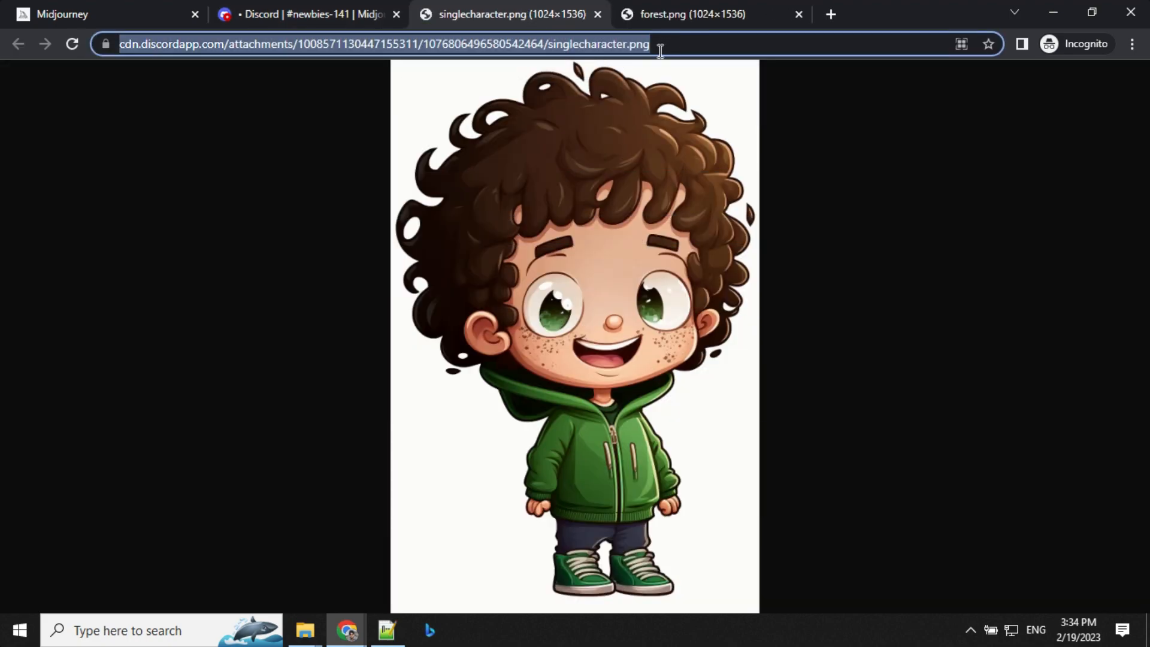
left_click(346, 630)
left_click(205, 531)
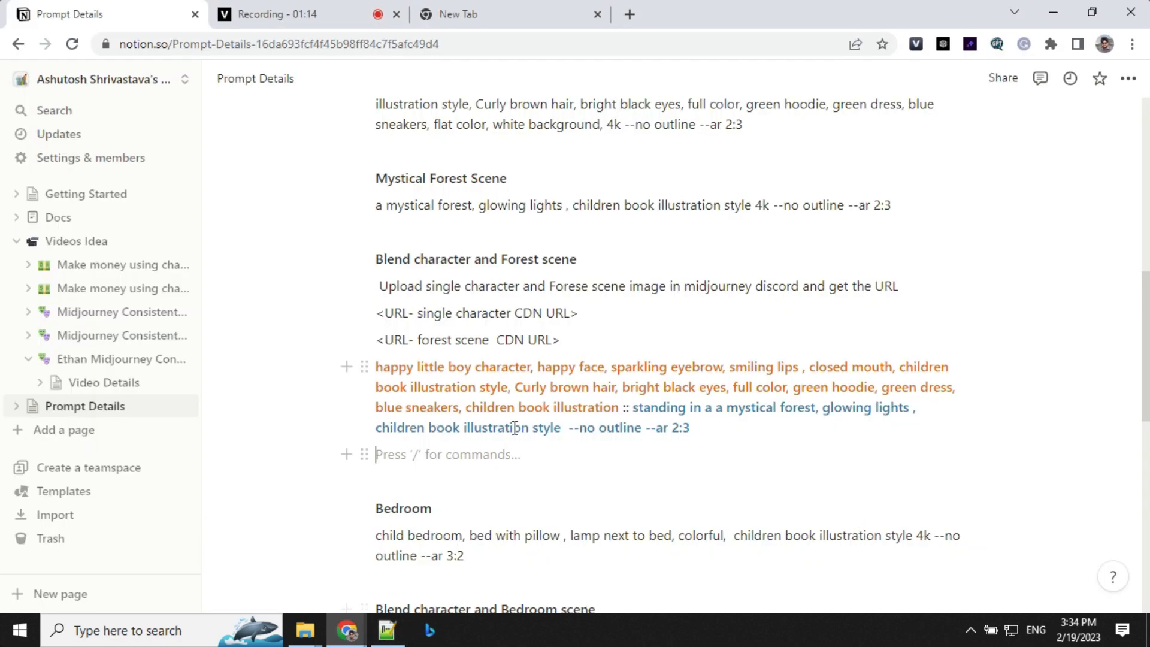
left_click(583, 346)
key("Return")
key("ctrl+v")
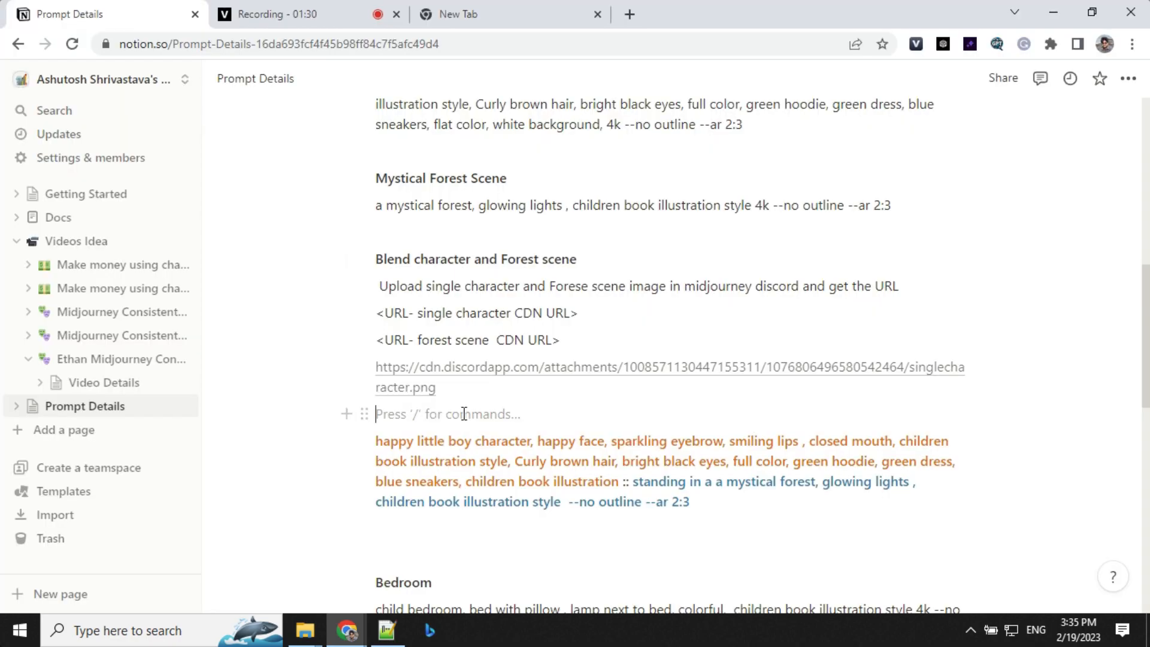
key("ctrl+v")
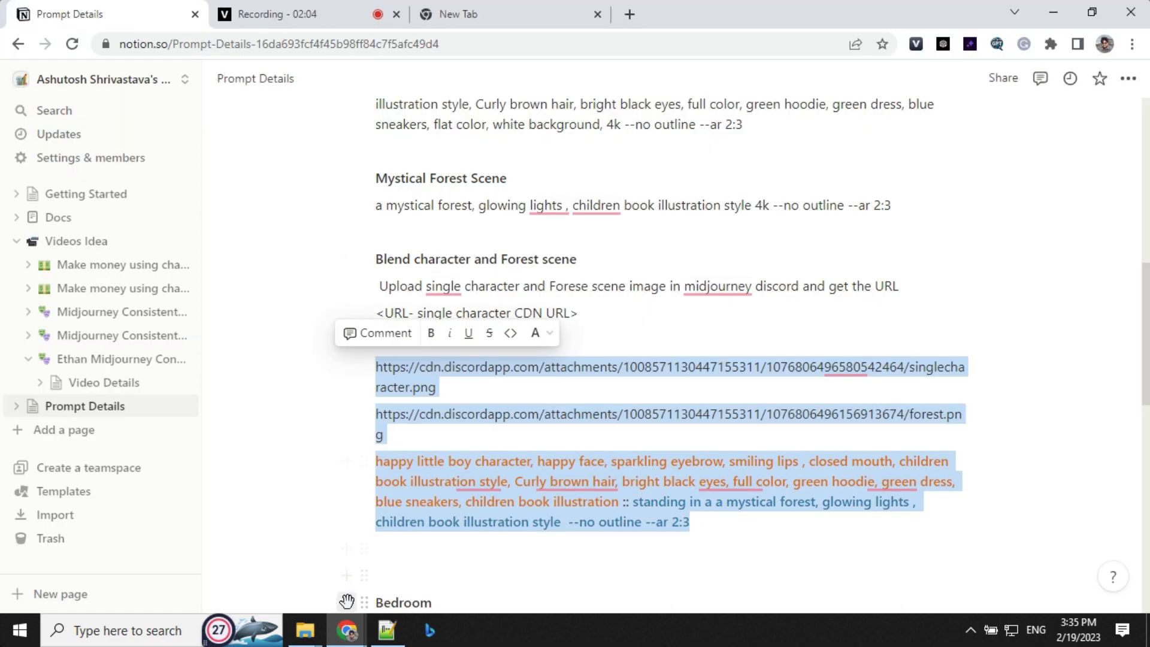
Switch to Discord and paste the two image URLs and the boy-in-forest blend prompt from the notes into an /imagine command
mouse_move(366, 639)
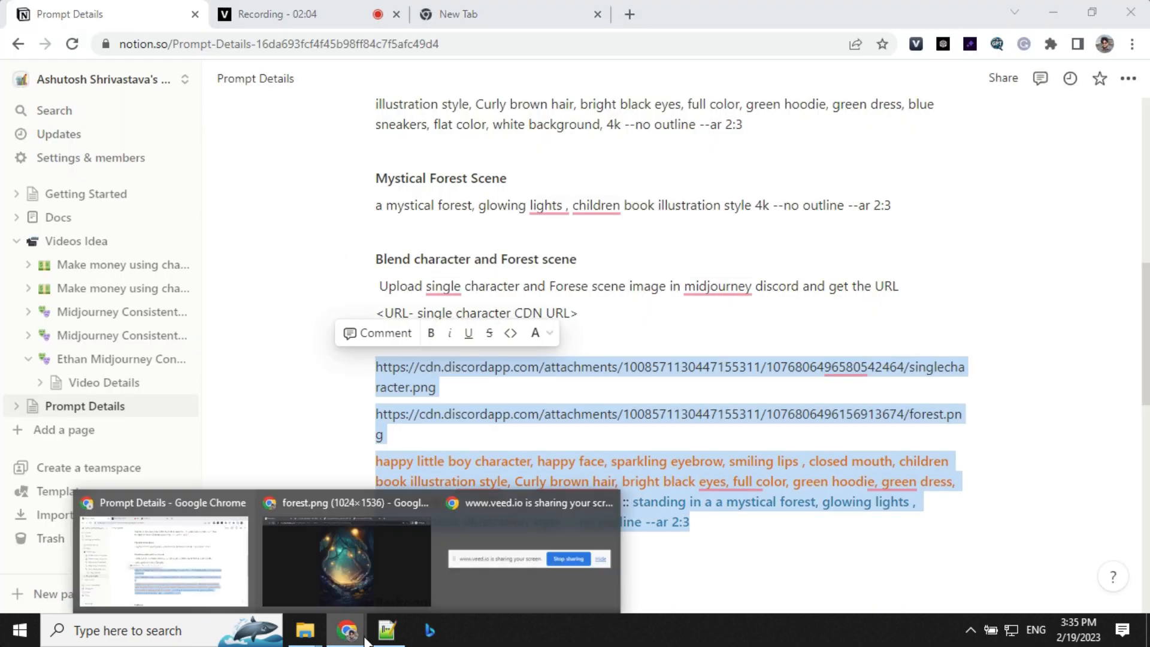
left_click(394, 572)
left_click(264, 11)
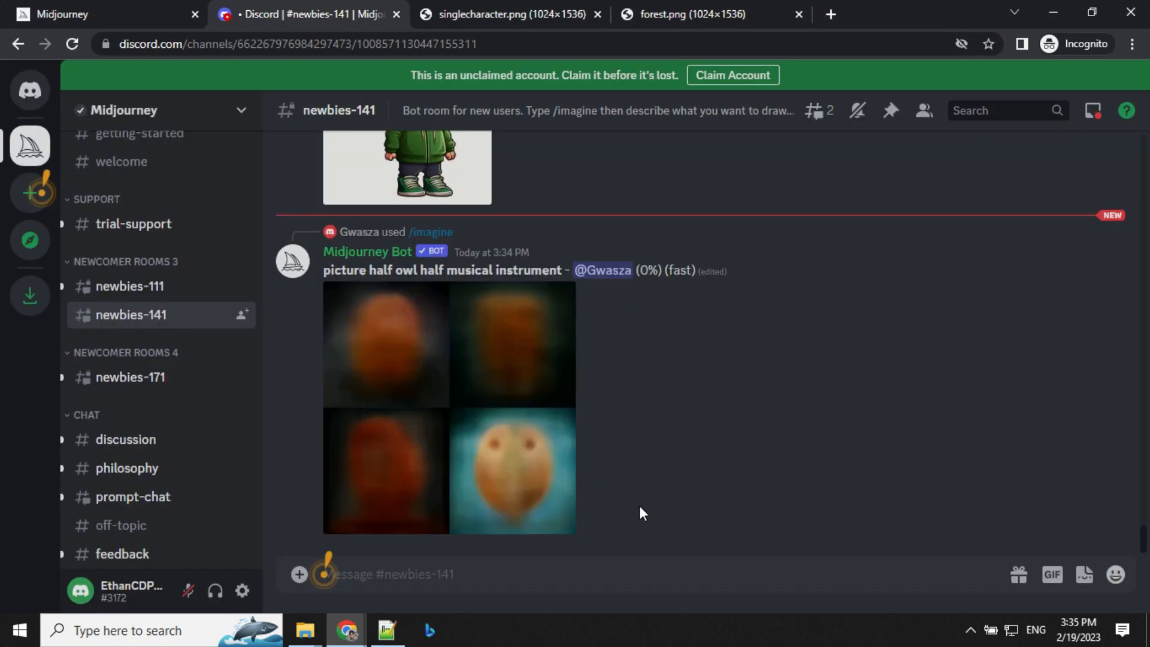
type("/ima")
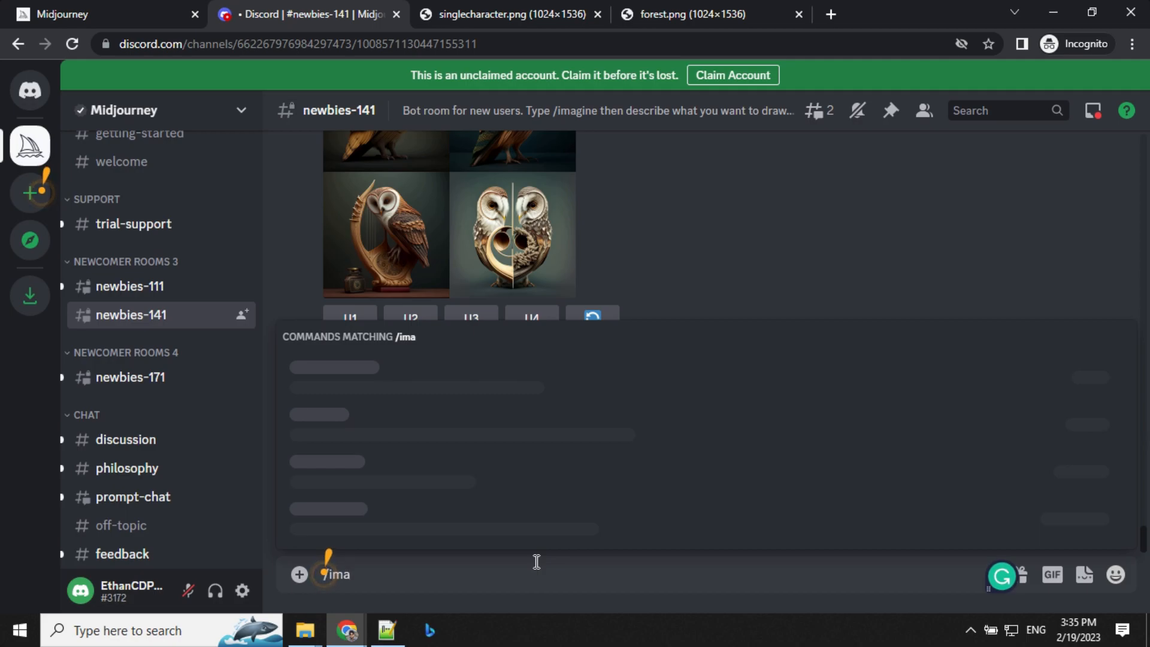
key("Tab")
key("ctrl+v")
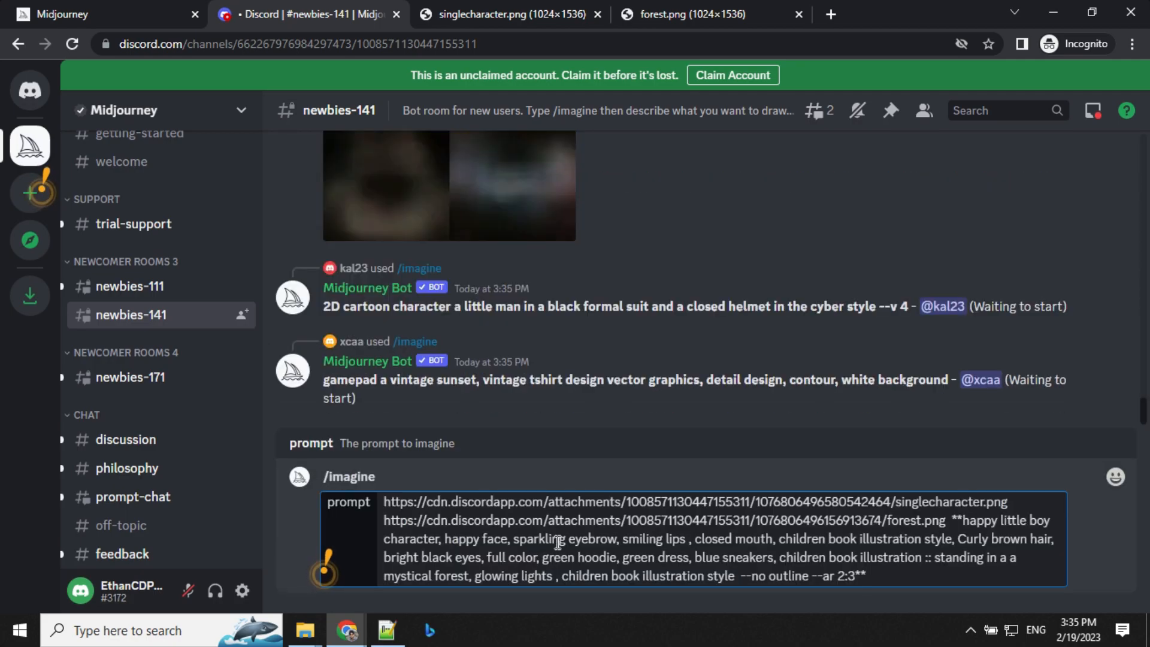
Remove the double asterisks before "happy little boy character" and after "--ar 2:3", and submit the blend prompt to Midjourney
left_click(961, 520)
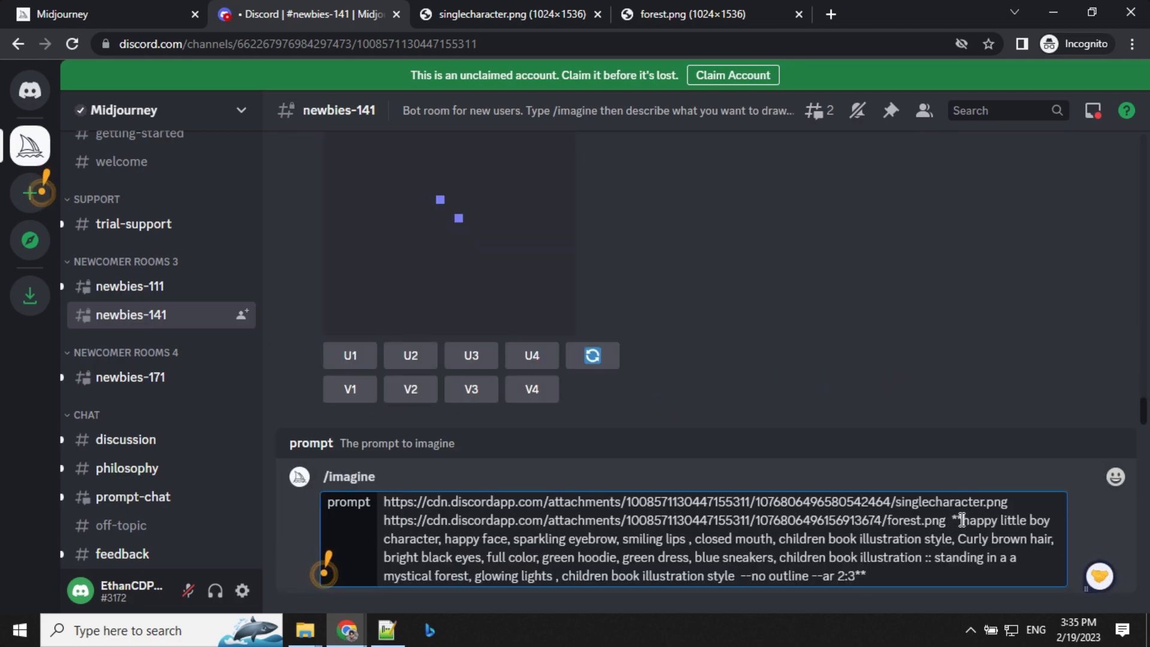
key("BackSpace")
key("BackSpace")
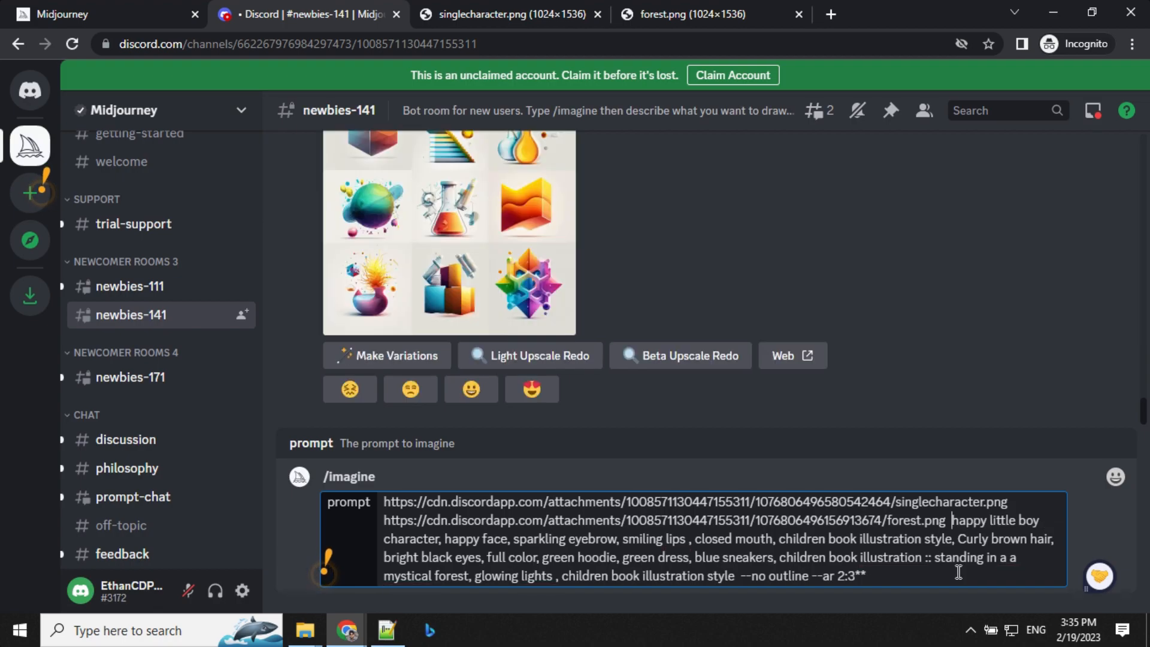
left_click(887, 574)
key("BackSpace")
key("BackSpace")
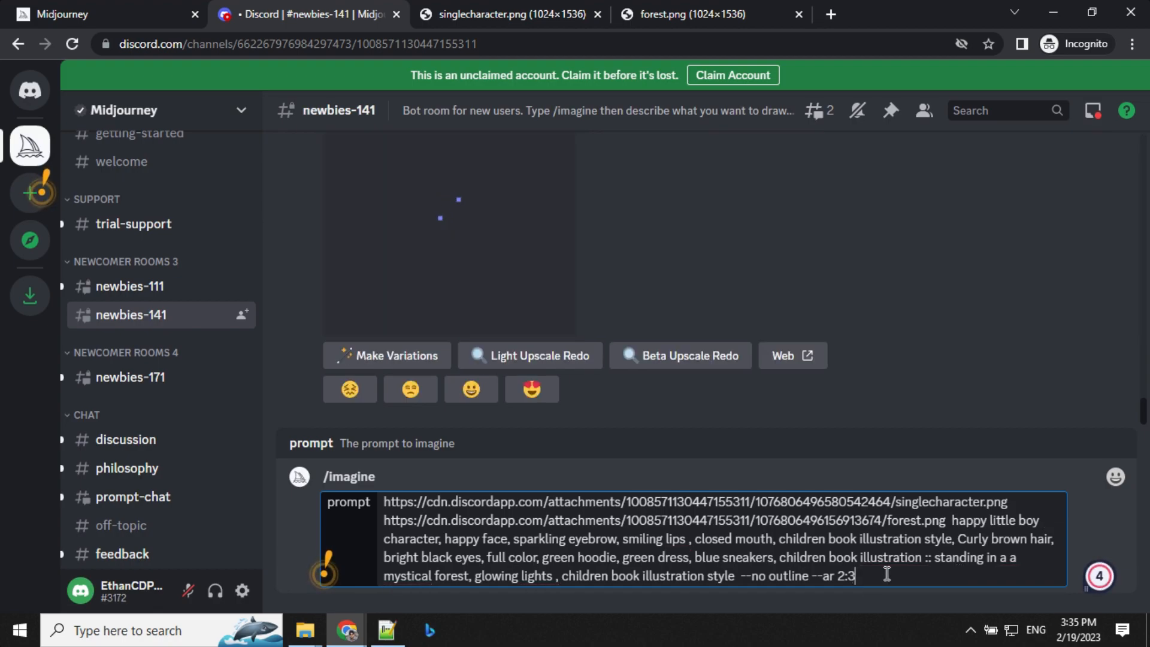
key("Return")
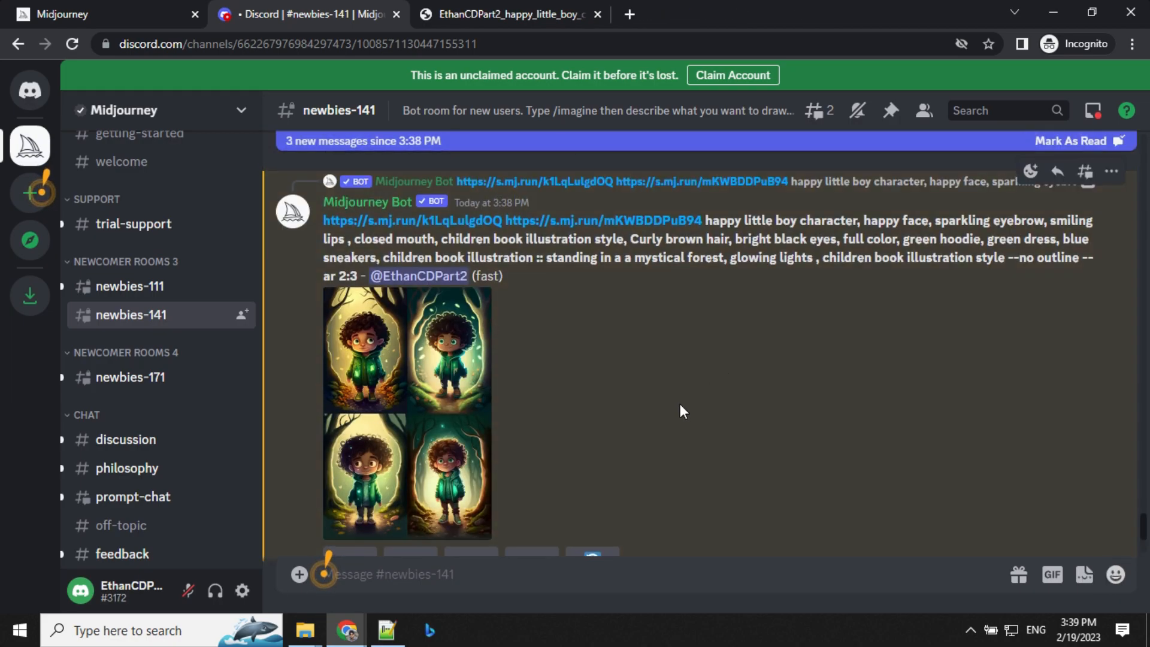
Open the generated boy-in-forest grid full size in the browser and examine how well the character blends into the scene
left_click(434, 417)
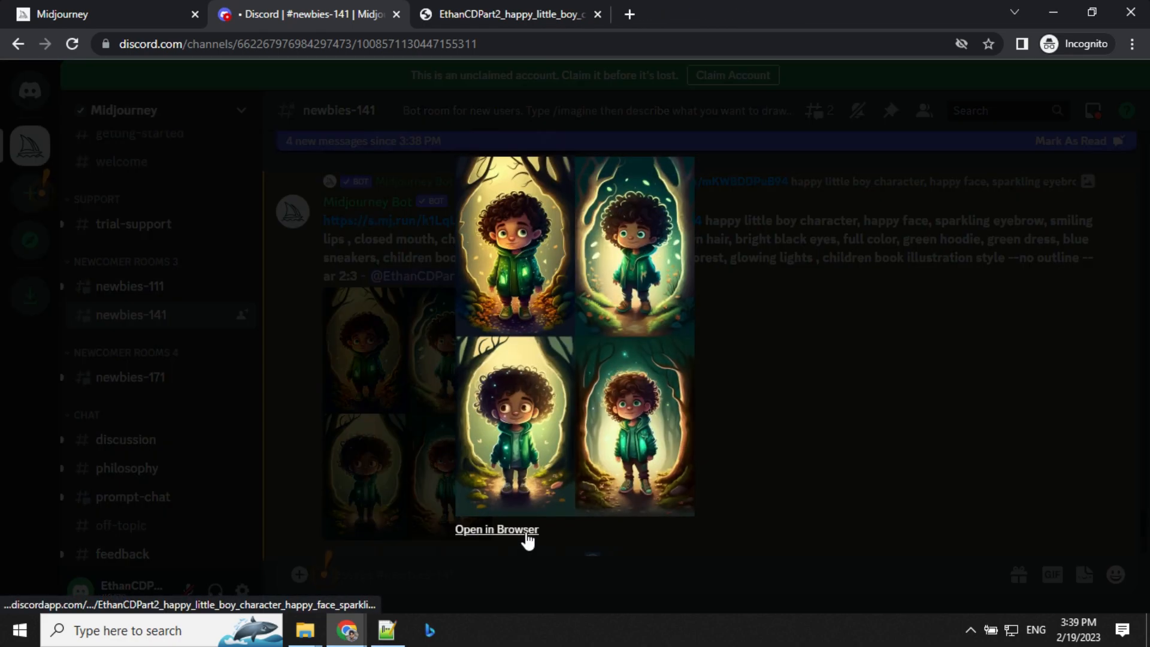
left_click(527, 533)
middle_click(696, 12)
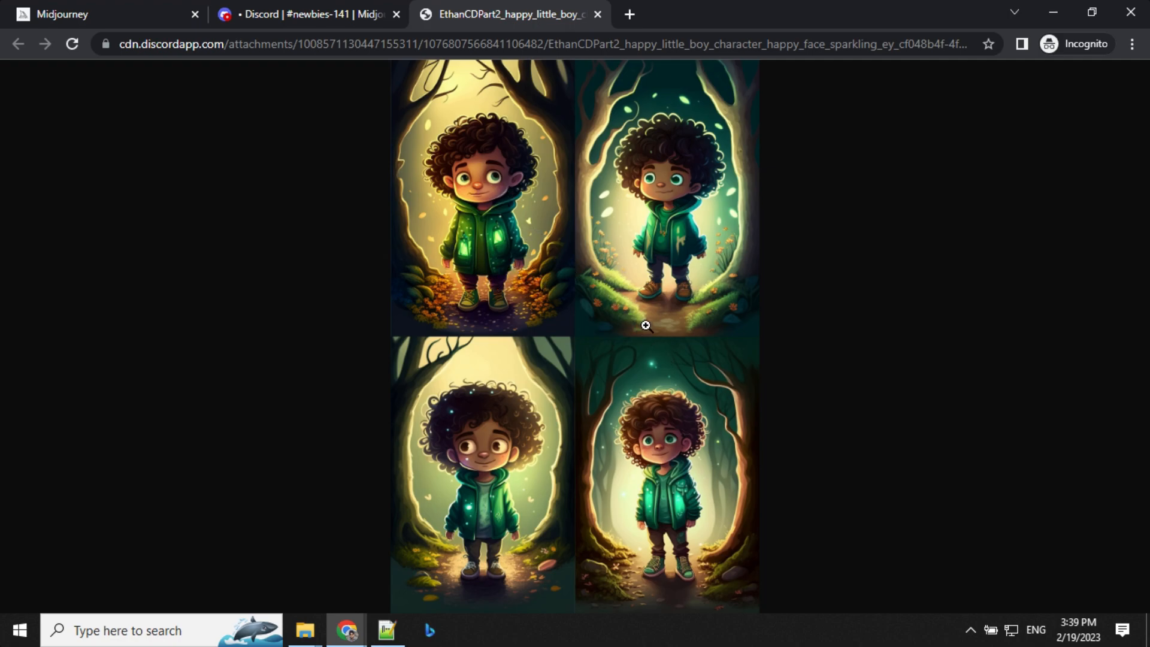
left_click(303, 13)
left_click(918, 359)
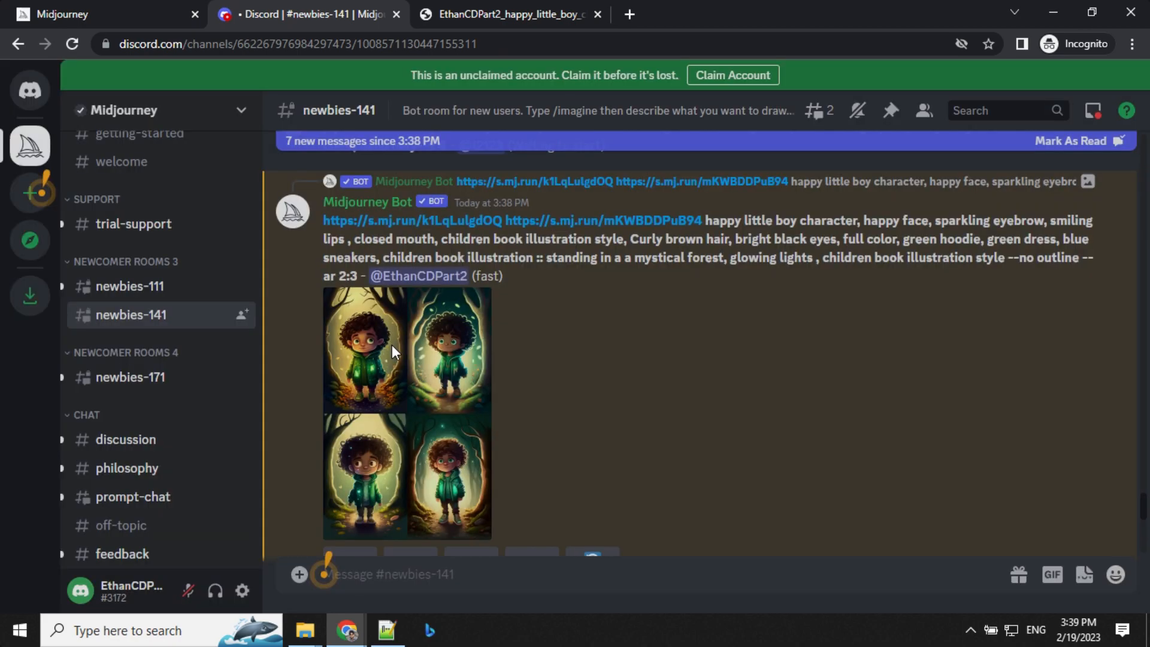
left_click(351, 389)
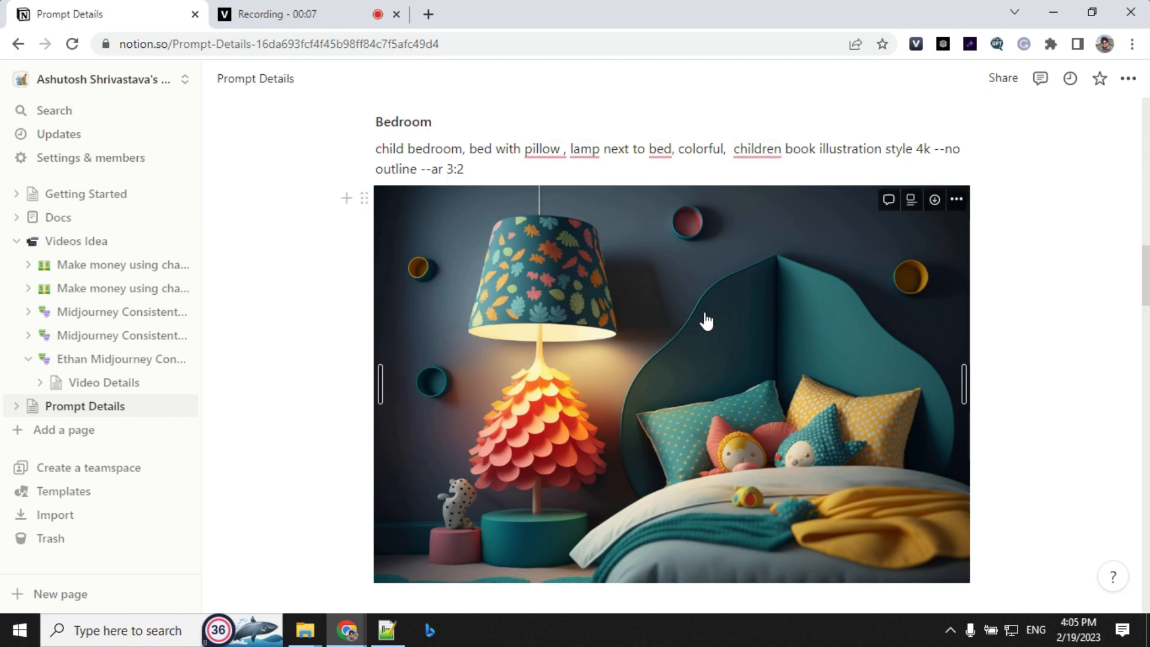
Review and copy the "Blend character and Bedroom scene" prompt from the Notion notes, including the singlecharacter.png and bedroom.png URLs
scroll(706, 322, "down", 9)
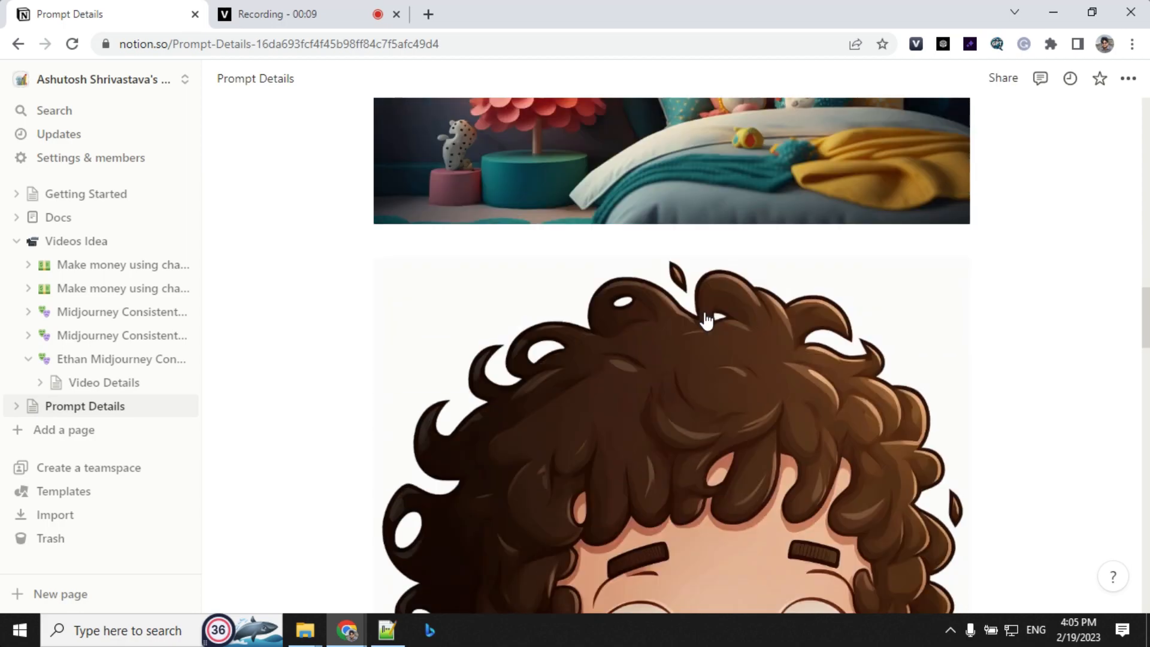
scroll(700, 322, "down", 10)
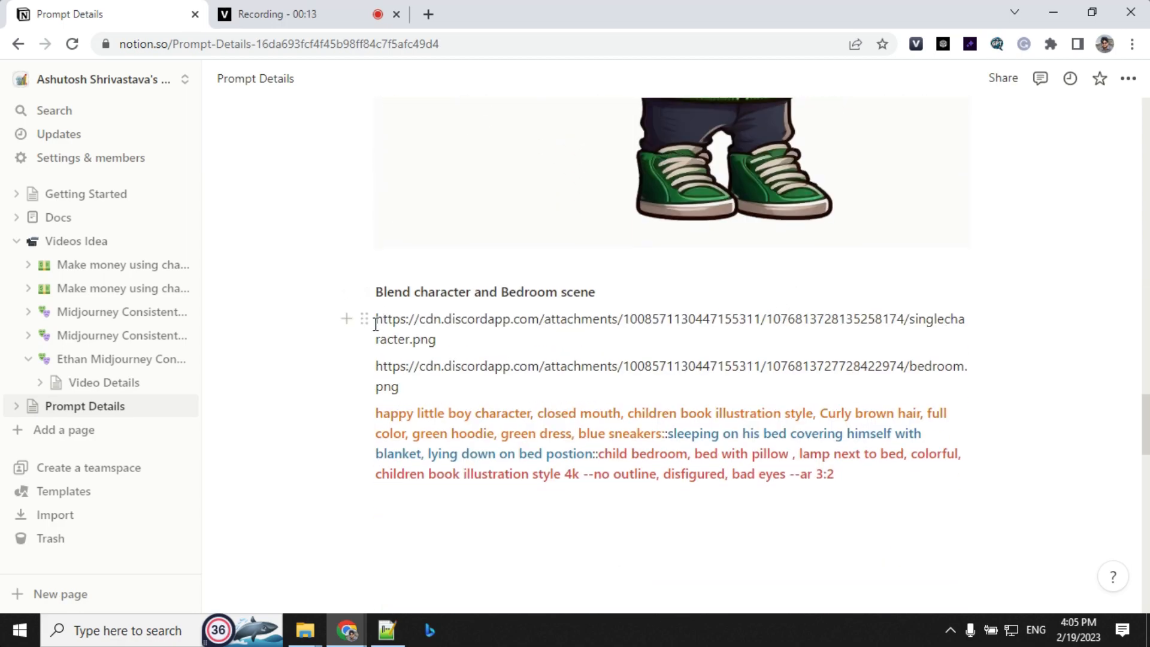
left_click(647, 449)
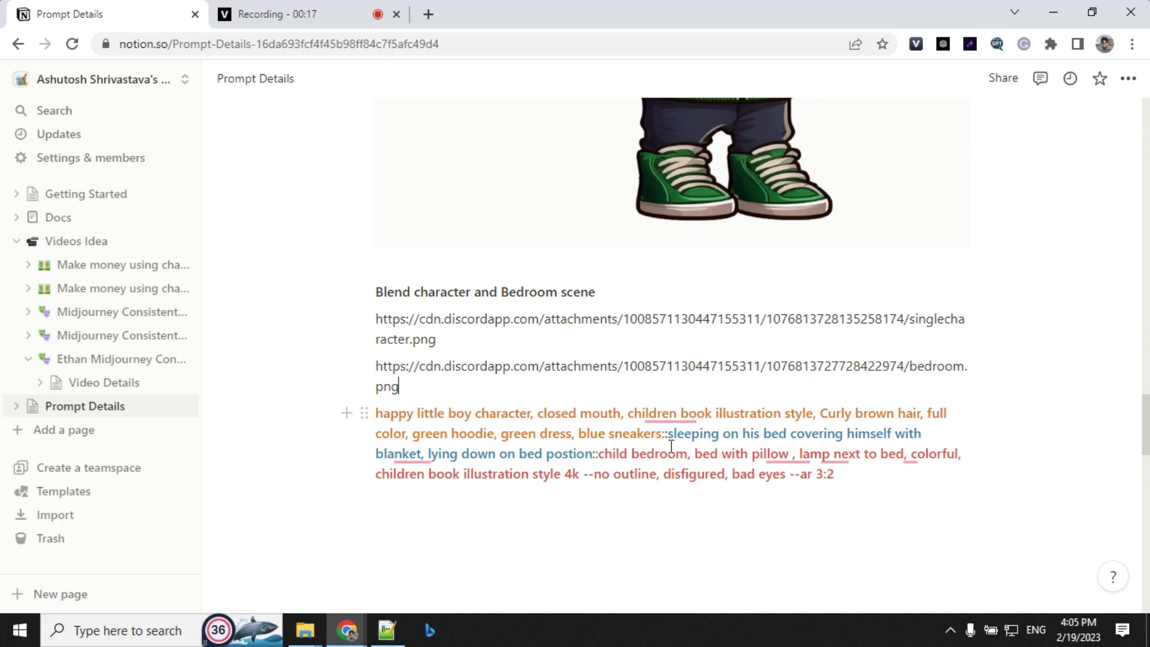
left_click_drag(379, 416, 666, 433)
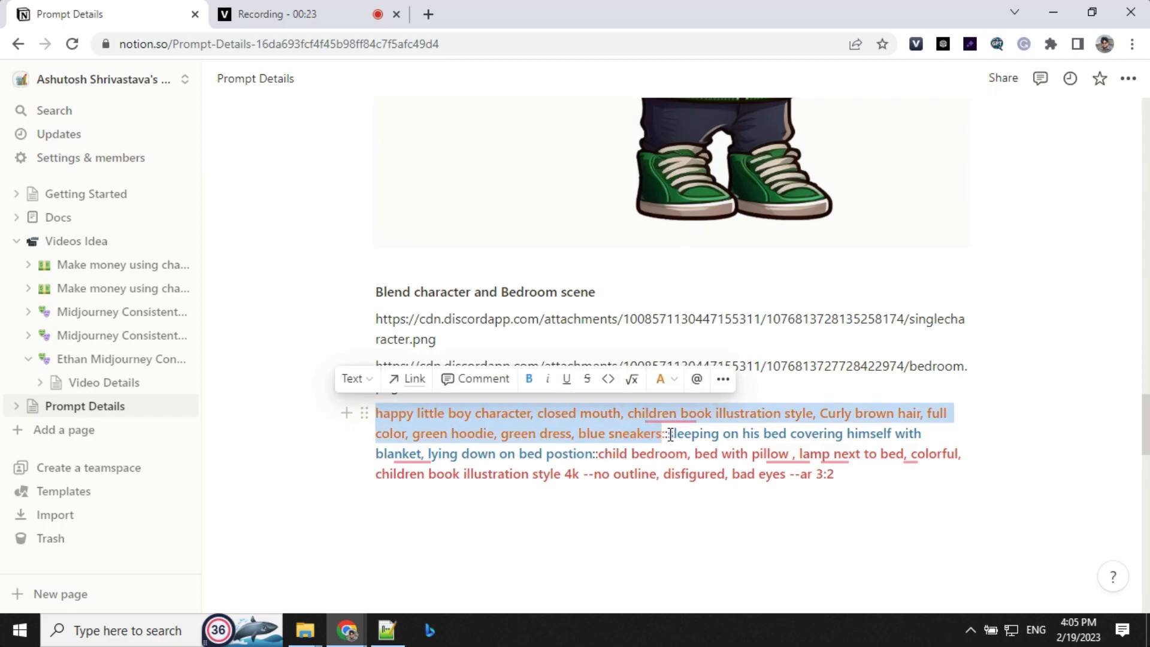
left_click(670, 434)
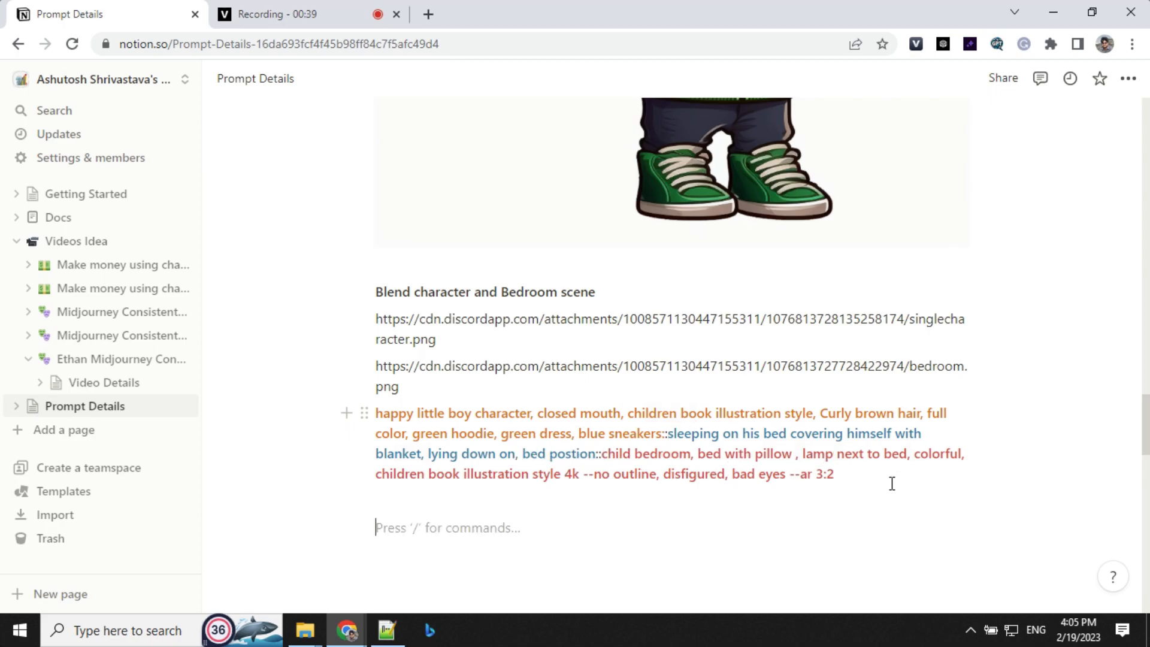
left_click(894, 483)
left_click_drag(884, 483, 376, 319)
key("ctrl+c")
Switch to Discord and submit the copied bedroom blend prompt to Midjourney with /imagine
key("alt+Tab")
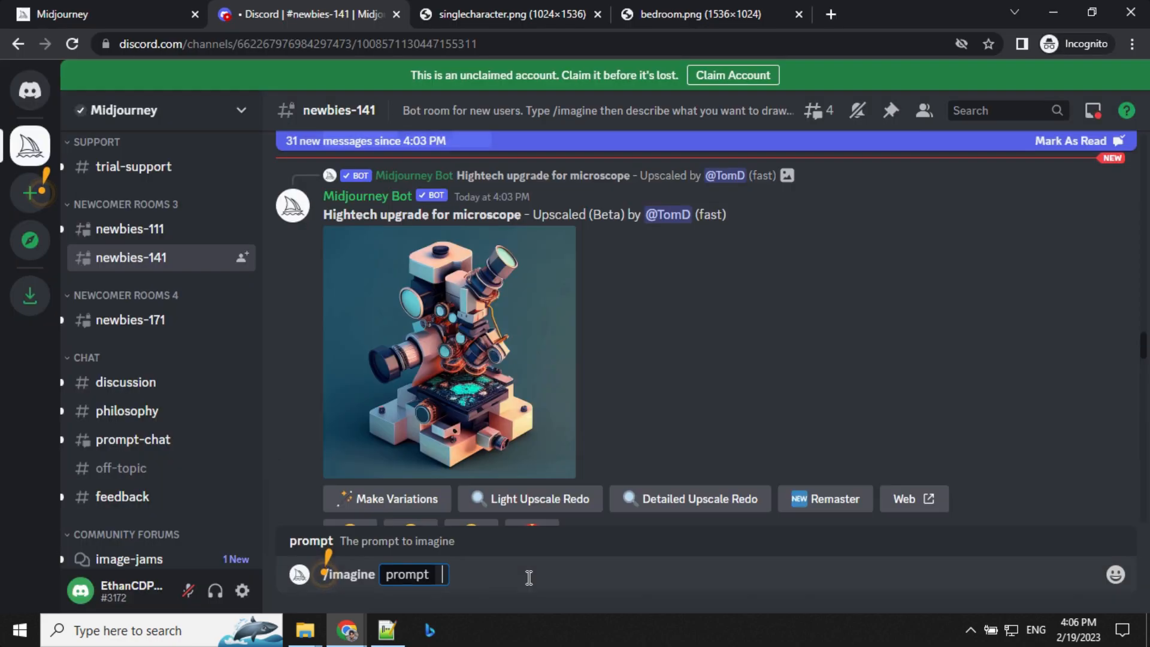
key("ctrl+v")
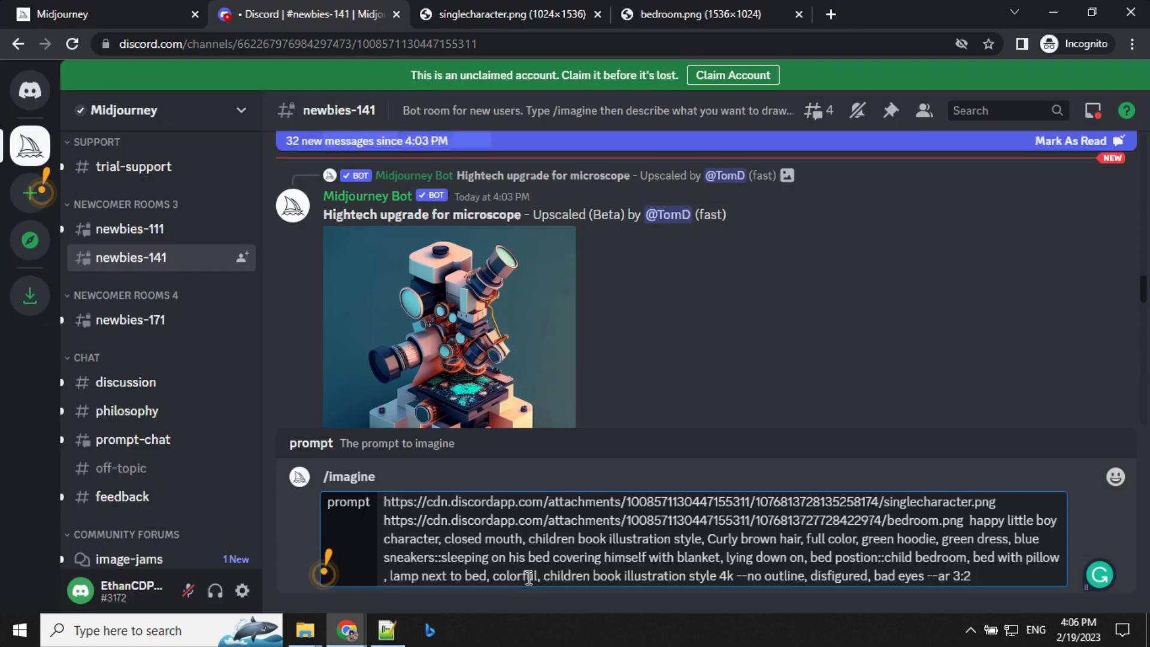
key("Return")
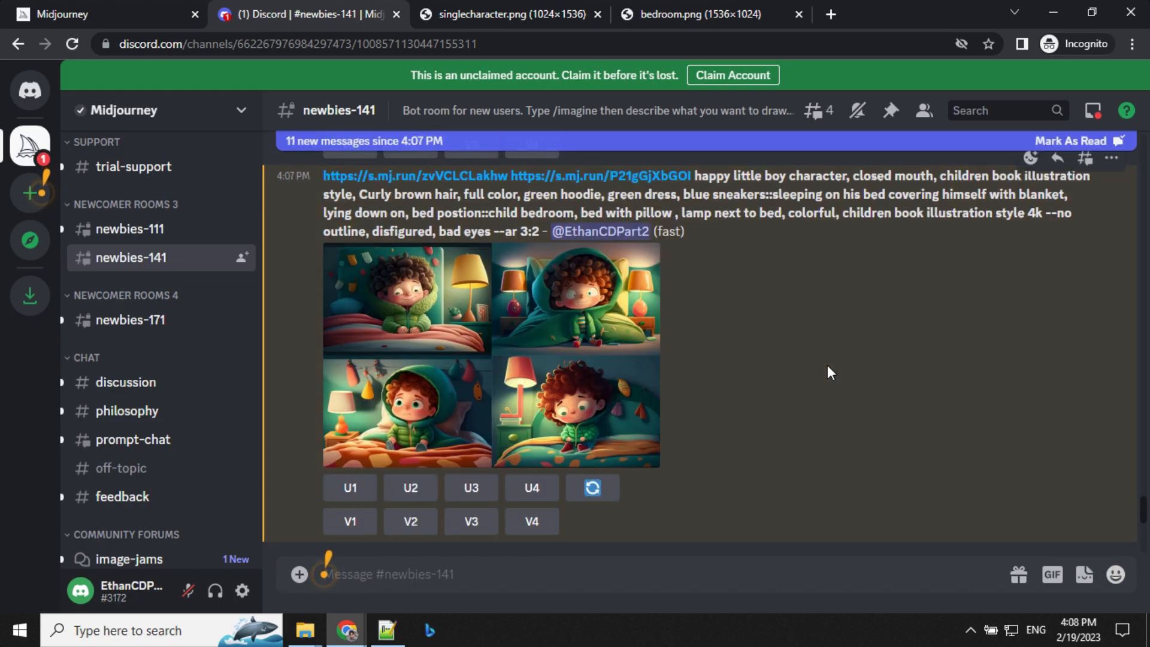
Open the generated grid of the boy in the bedroom full size in the browser
left_click(523, 382)
left_click(372, 529)
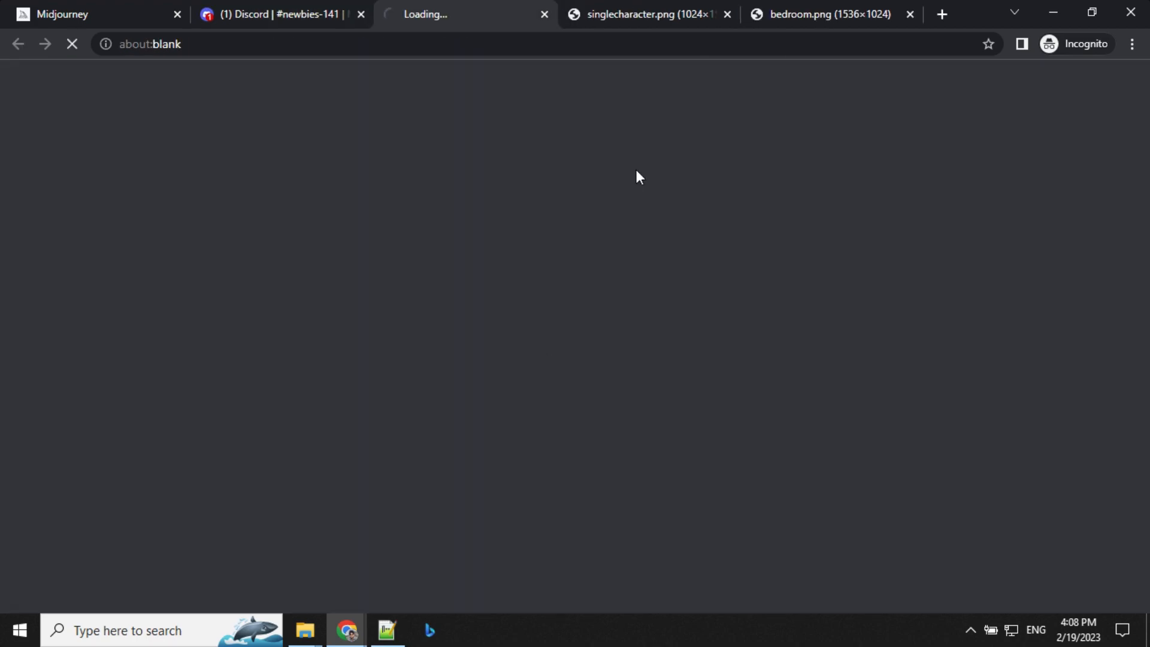